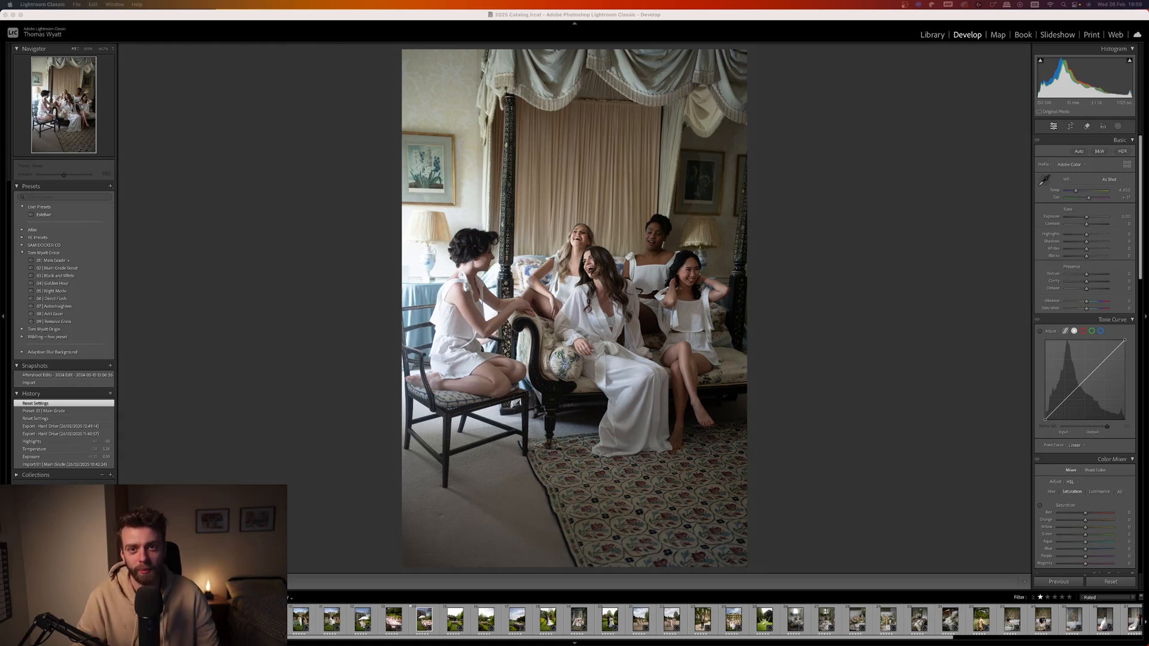
# Apply the 01 | Main Grade preset to the bridal party photo and look at the preset's update option.
pyautogui.click(304, 167)
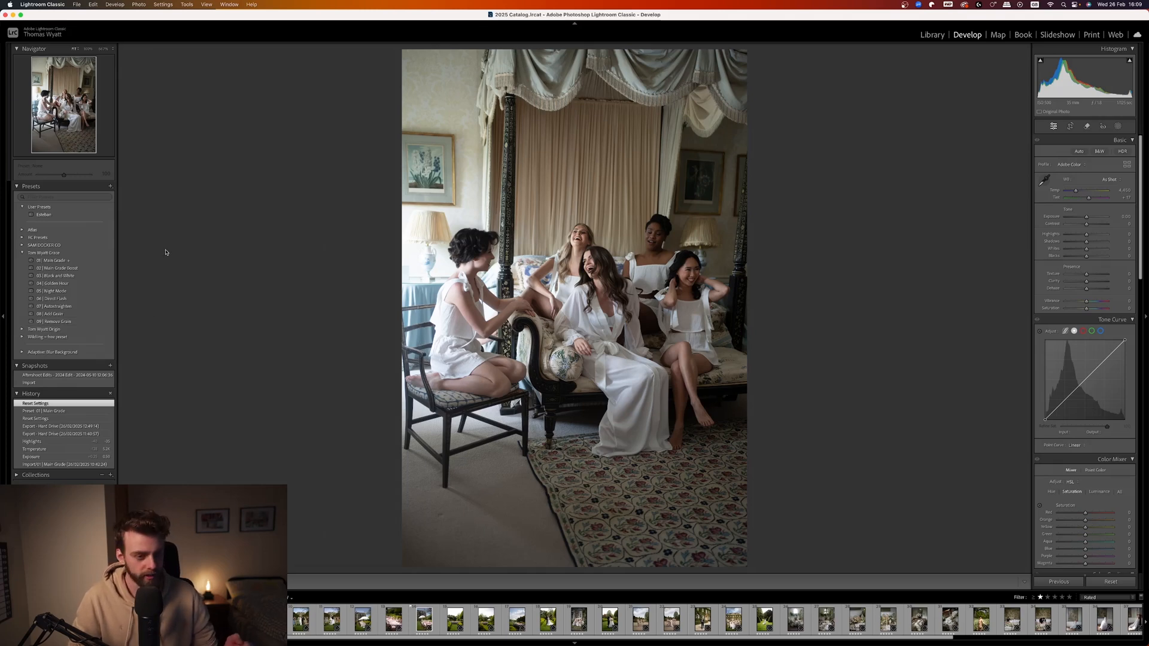
pyautogui.click(87, 262)
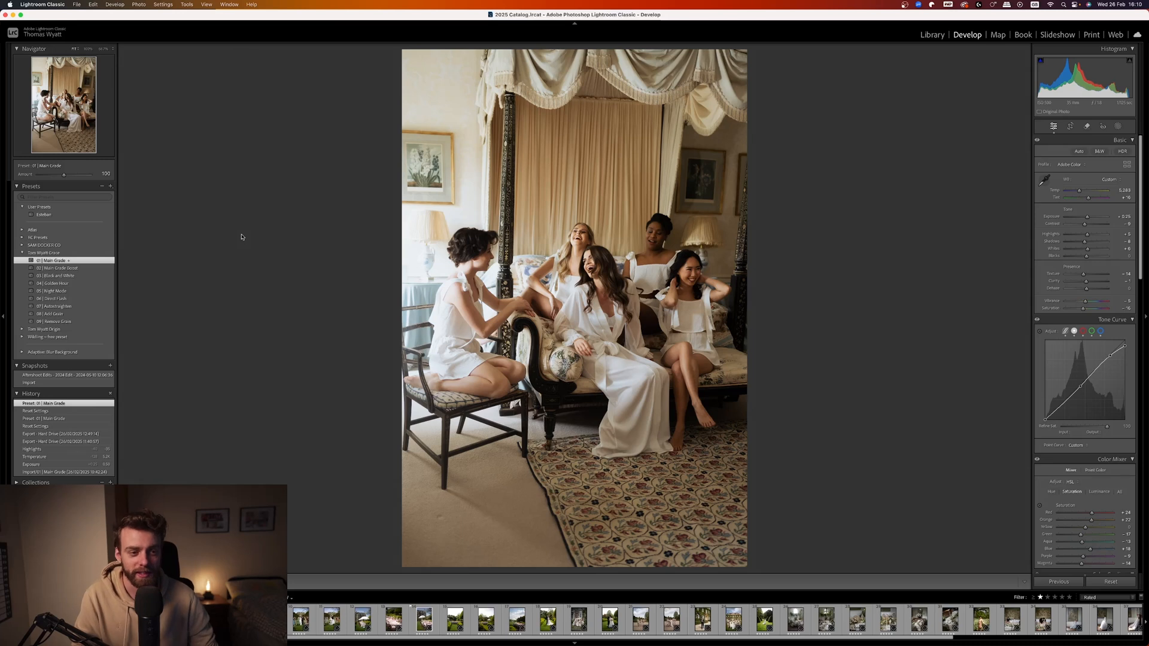
pyautogui.rightClick(78, 262)
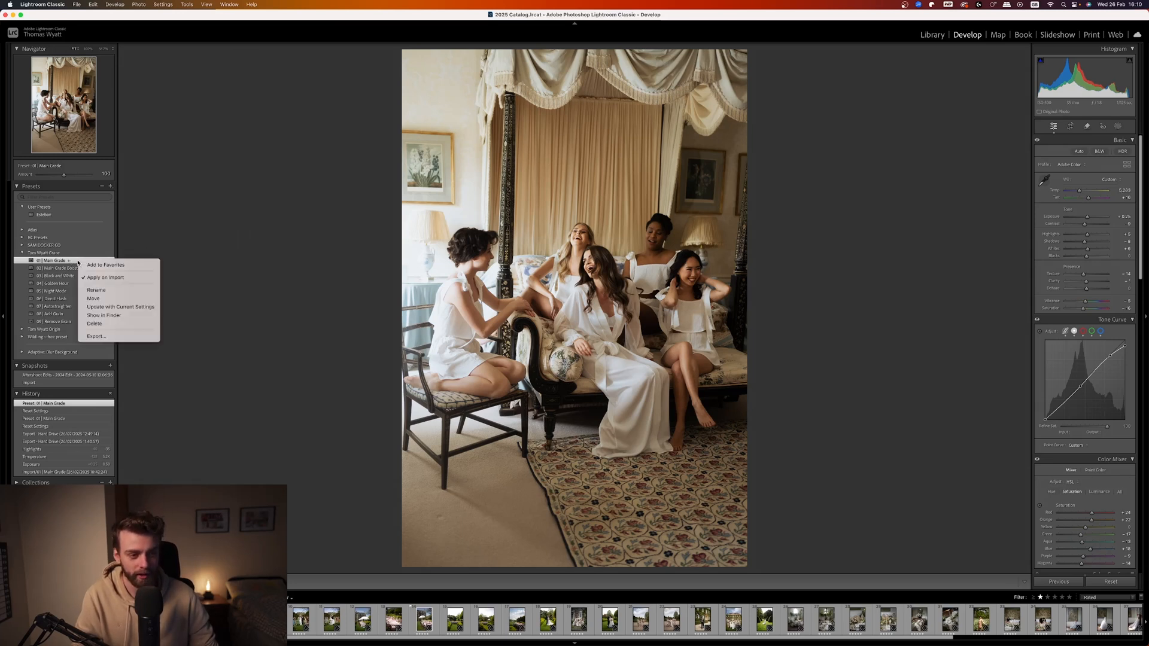
pyautogui.click(139, 308)
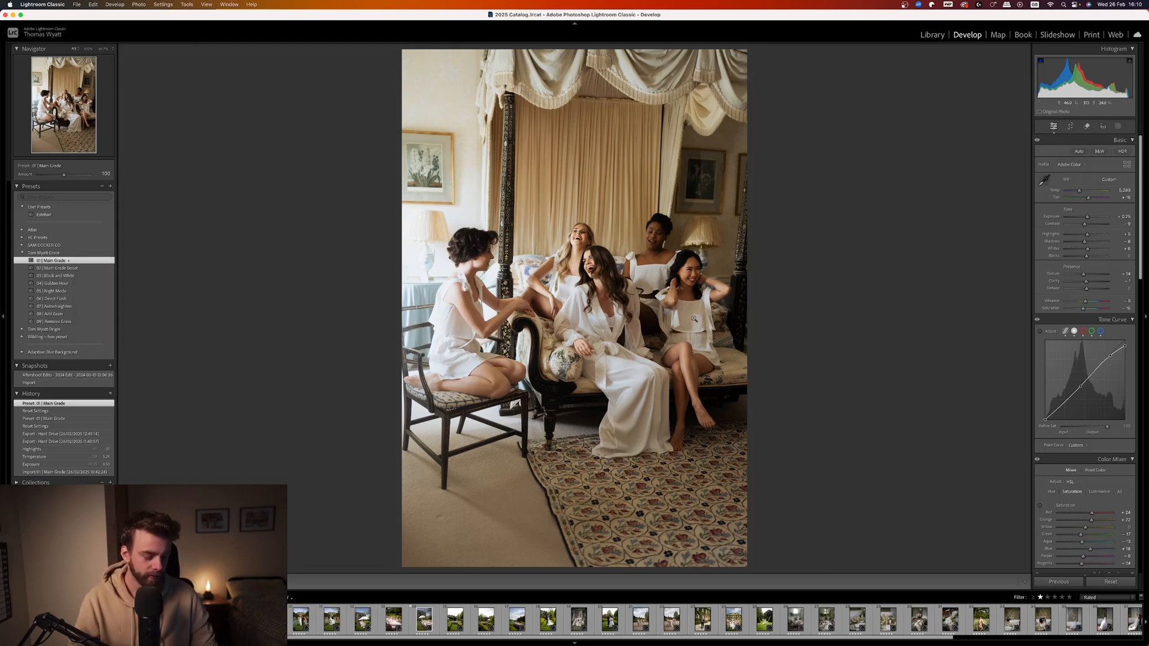
# Cool the bridal party photo's white balance temperature to about 4,800, checking the result up close.
pyautogui.click(582, 269)
pyautogui.click(582, 268)
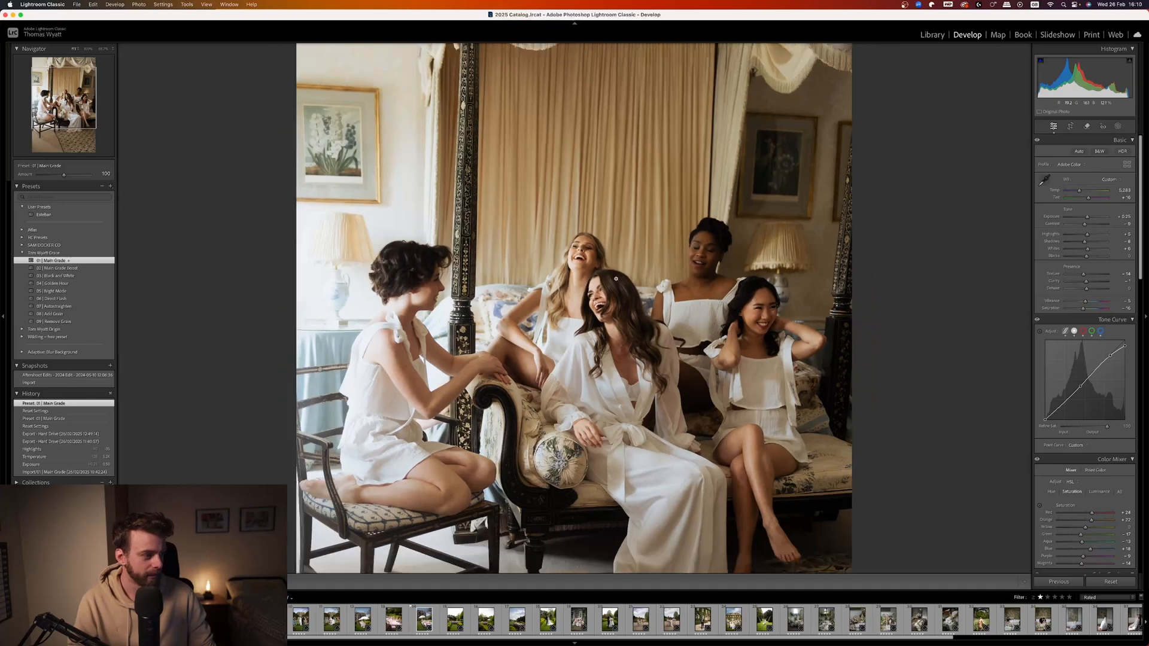
pyautogui.moveTo(1080, 192); pyautogui.dragTo(1077, 194)
pyautogui.click(645, 262)
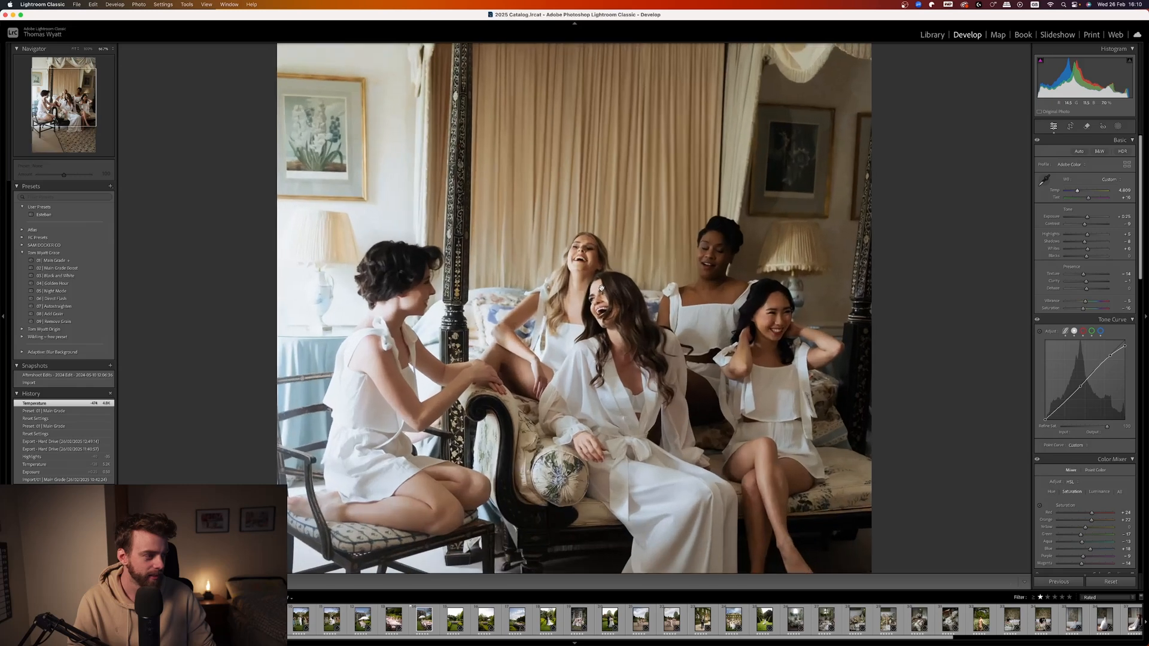
pyautogui.click(645, 262)
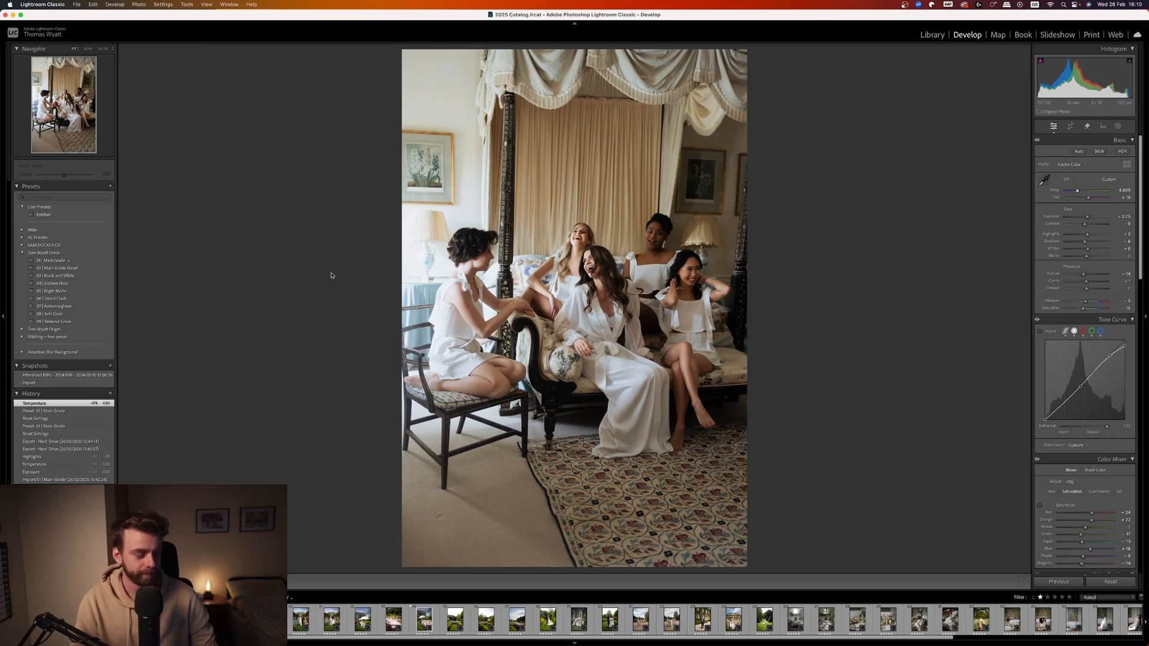
# Go to the dark portrait of the bride by the windows and apply the 03 | Black and White preset.
pyautogui.press('Right')
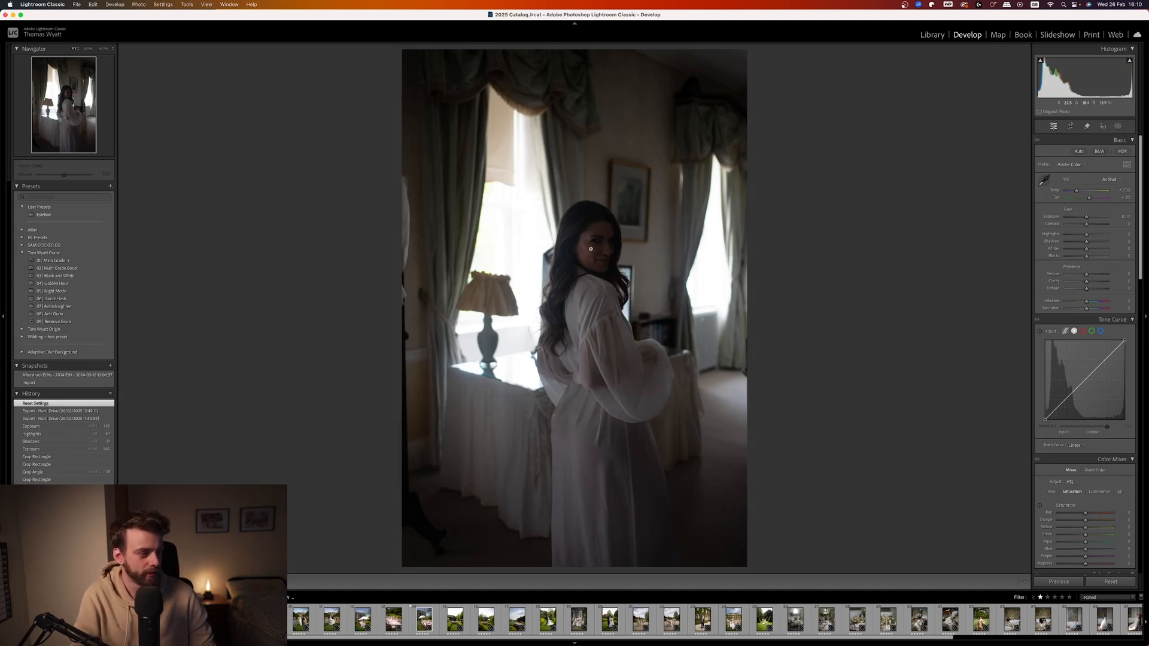
pyautogui.click(537, 262)
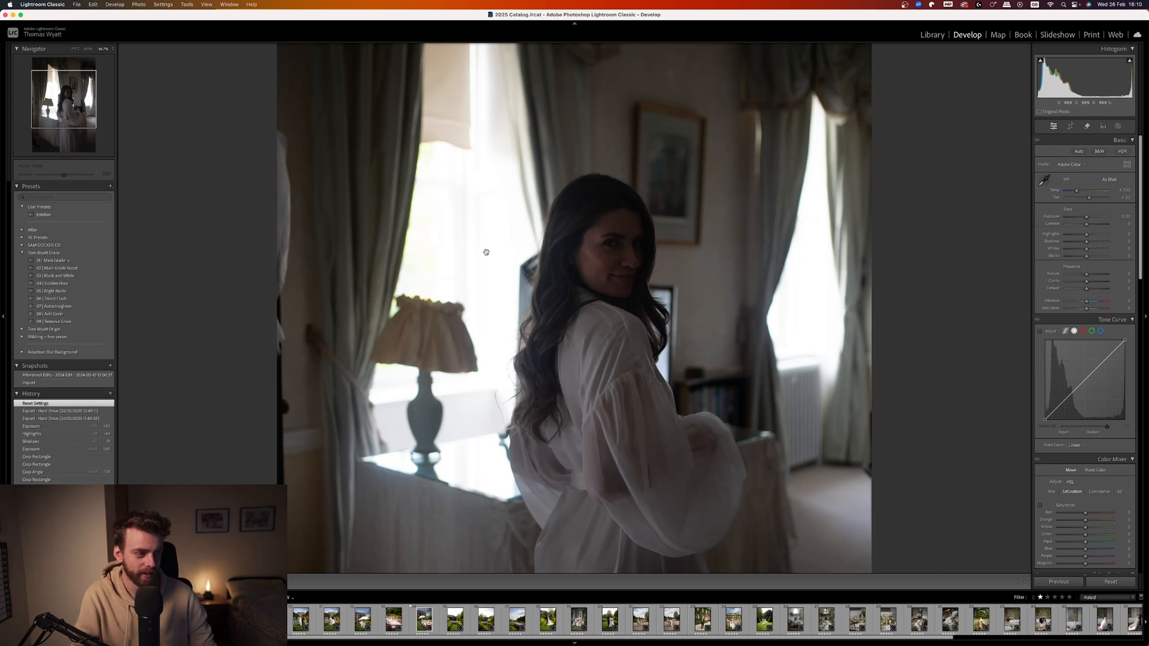
pyautogui.click(487, 253)
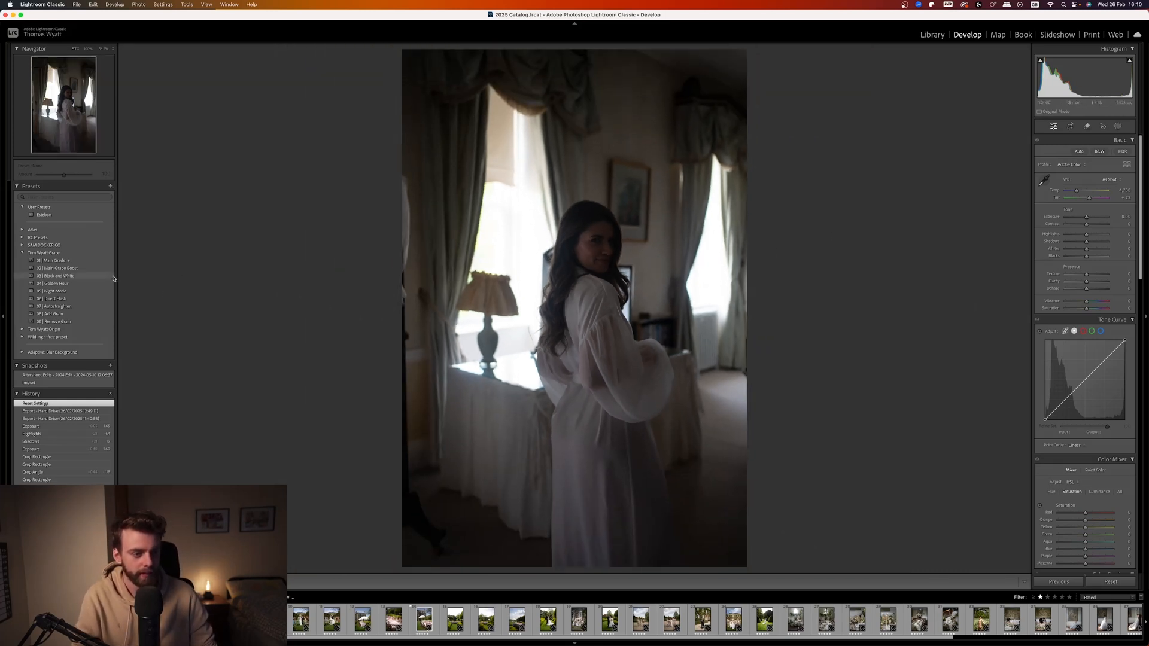
pyautogui.click(60, 275)
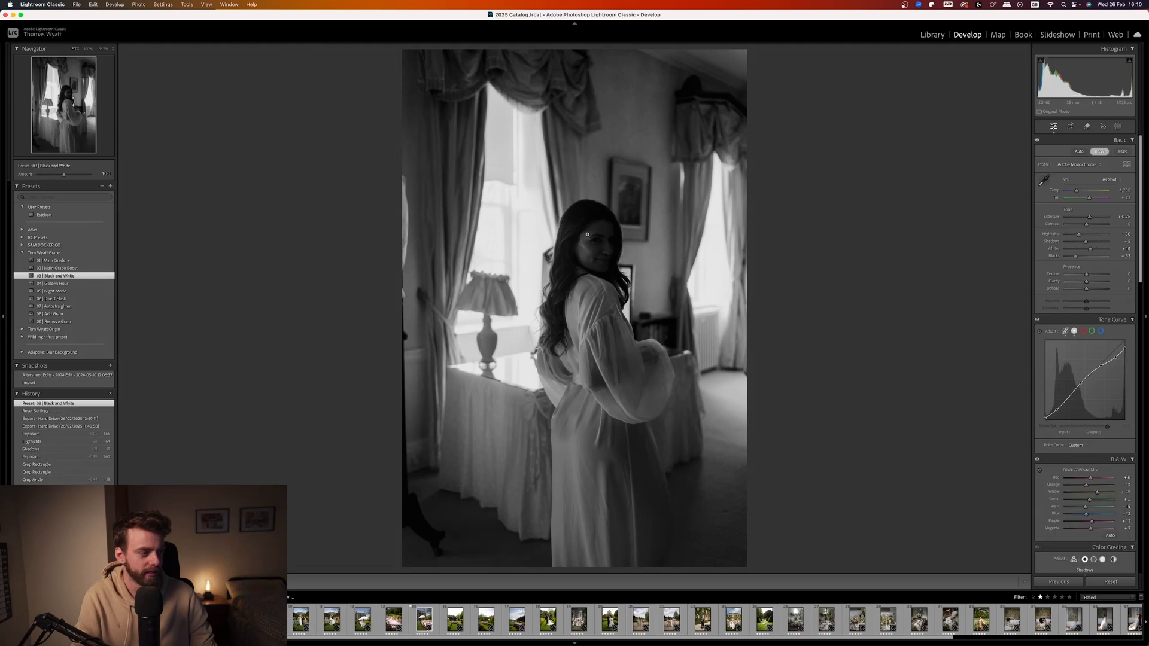
# Crop the black-and-white portrait tighter around the bride, keeping the original aspect ratio.
pyautogui.press('r')
pyautogui.moveTo(402, 292); pyautogui.dragTo(421, 292)
pyautogui.moveTo(557, 285); pyautogui.dragTo(557, 278)
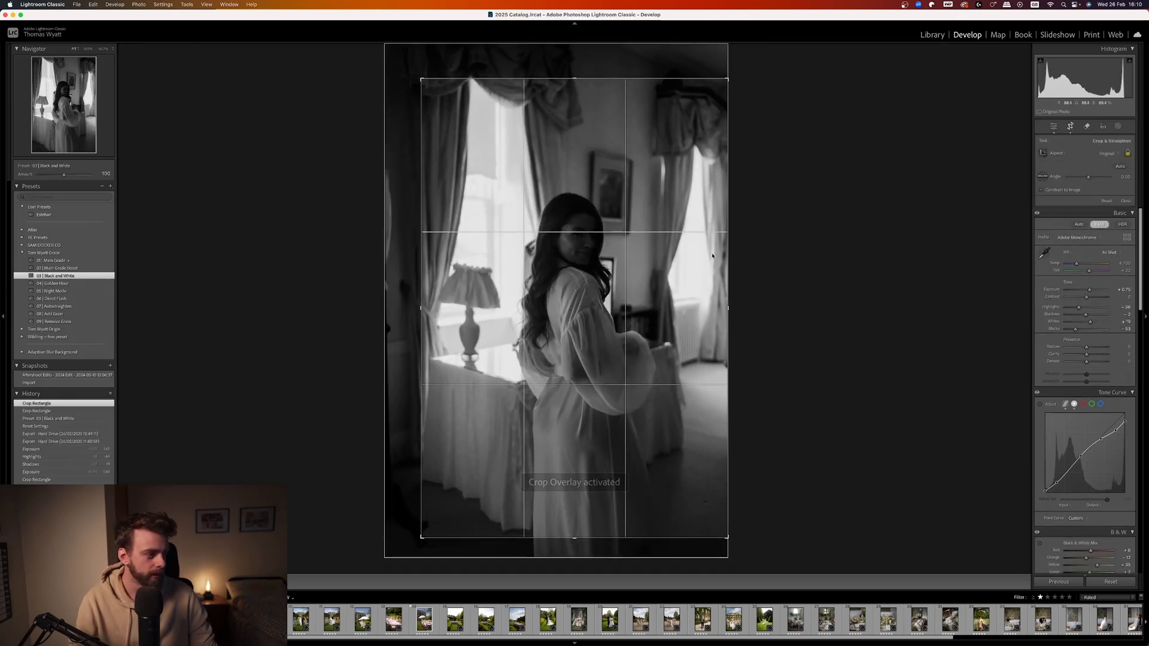
pyautogui.press('d')
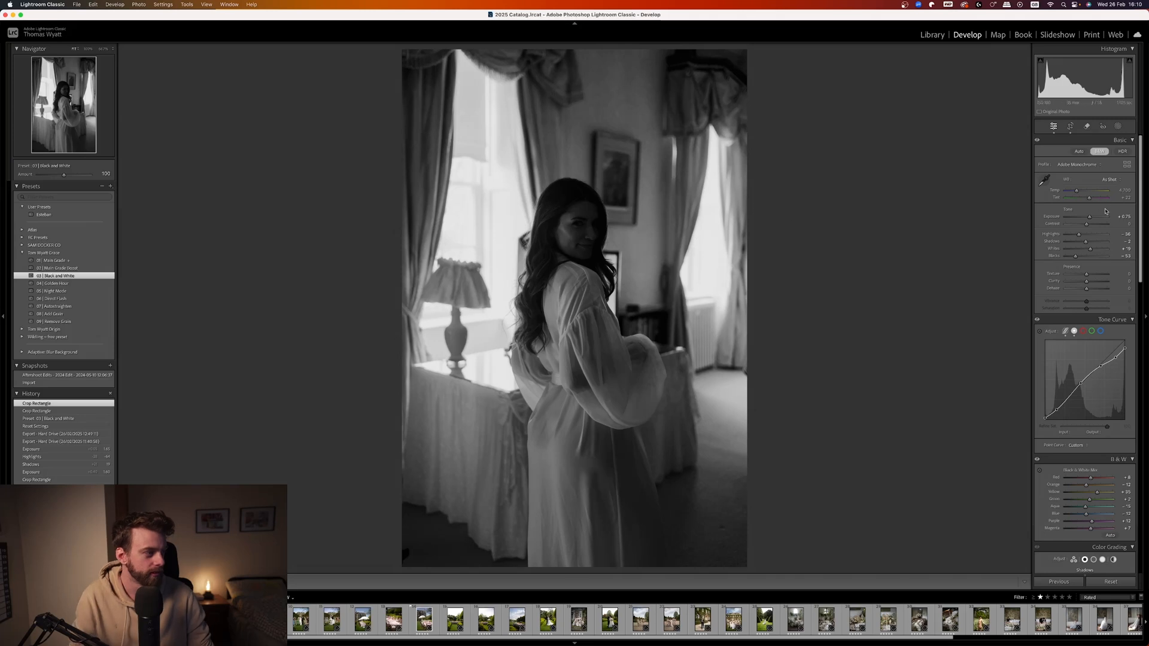
# Lower the portrait's highlights strongly and raise its exposure to brighten the bride's face.
pyautogui.moveTo(1078, 238); pyautogui.dragTo(1094, 219)
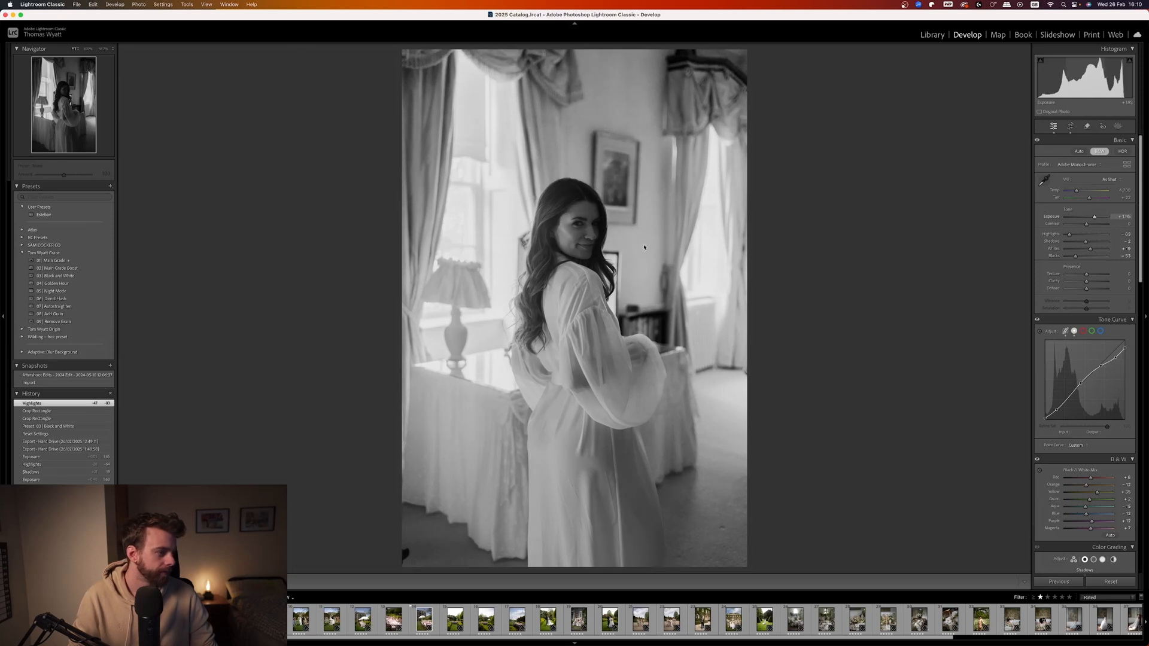
pyautogui.click(580, 213)
pyautogui.click(593, 279)
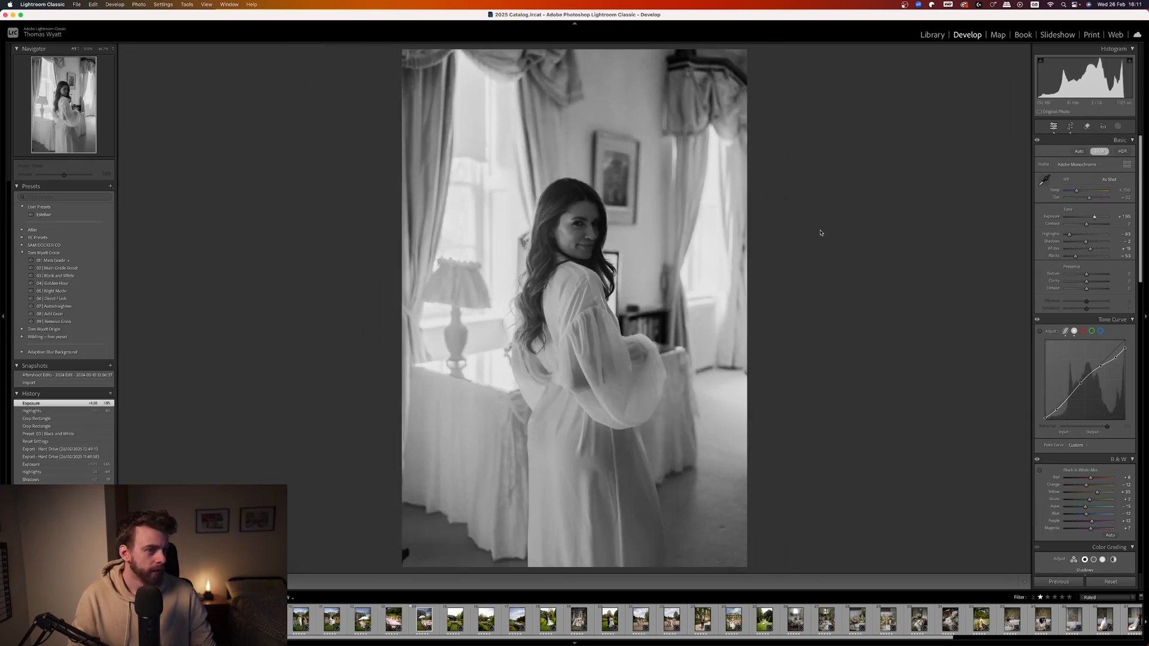
pyautogui.moveTo(1072, 235); pyautogui.dragTo(1070, 235)
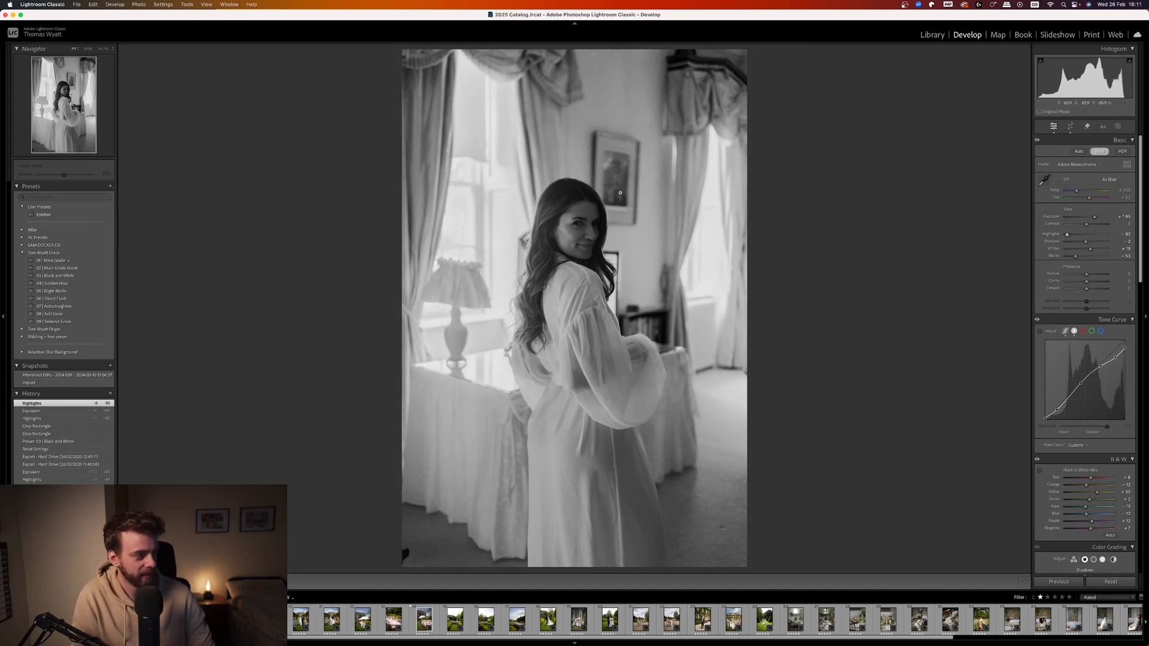
pyautogui.click(596, 228)
pyautogui.click(596, 228)
# Tighten the existing crop of the black-and-white portrait slightly further around the bride.
pyautogui.press('r')
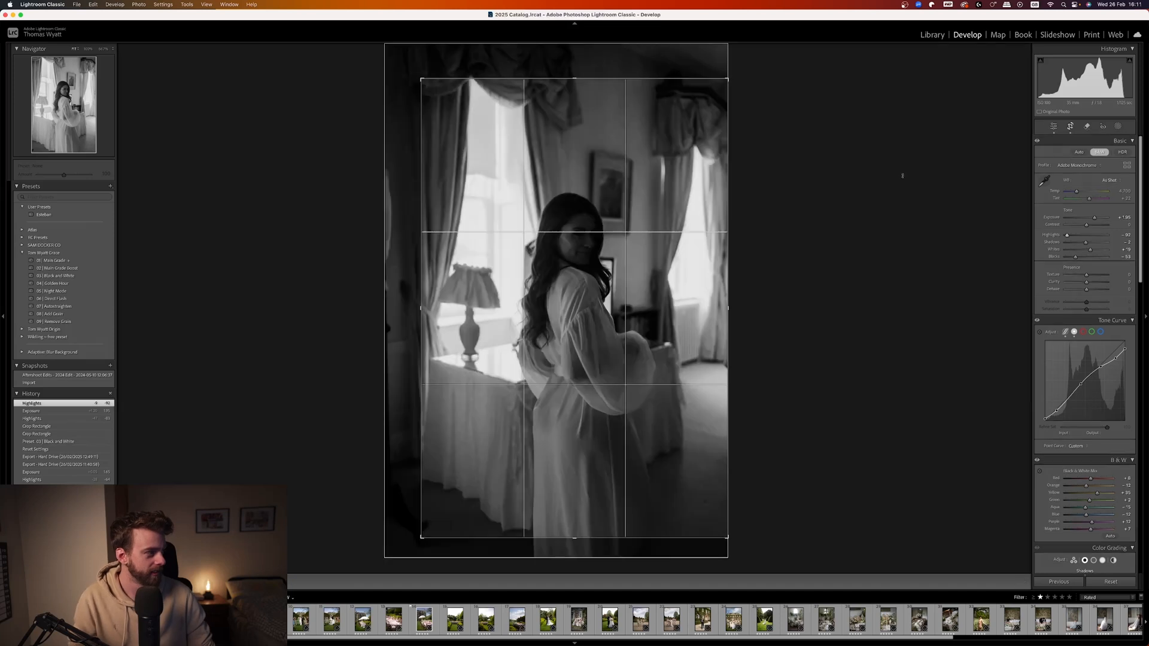
pyautogui.moveTo(421, 79); pyautogui.dragTo(425, 86)
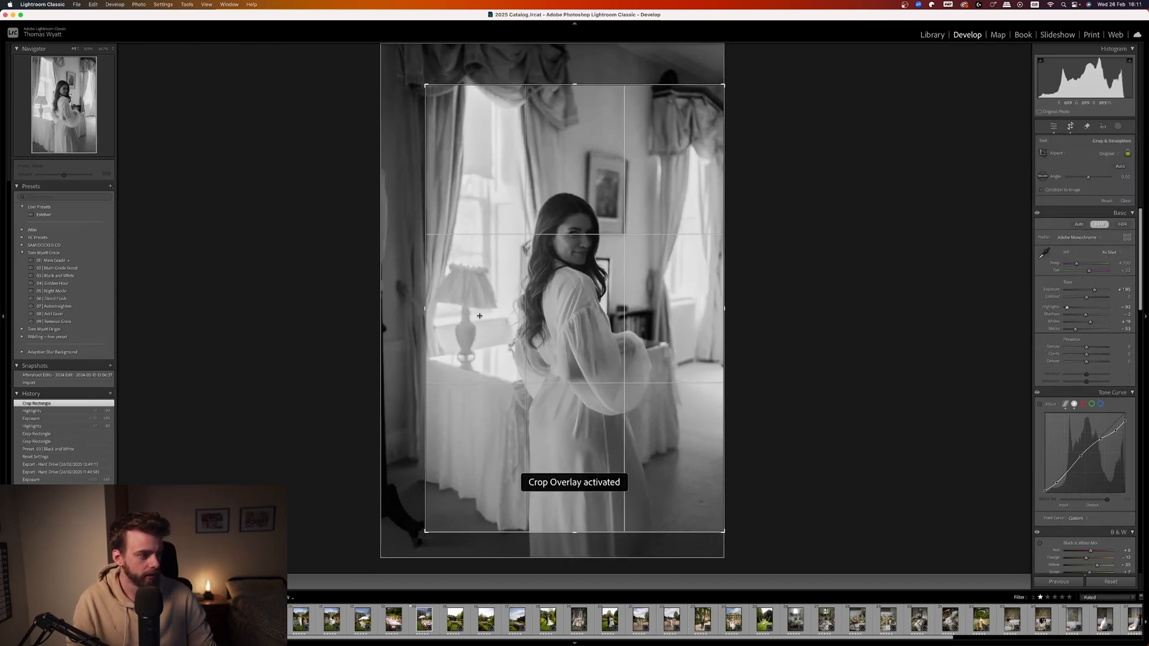
pyautogui.press('r')
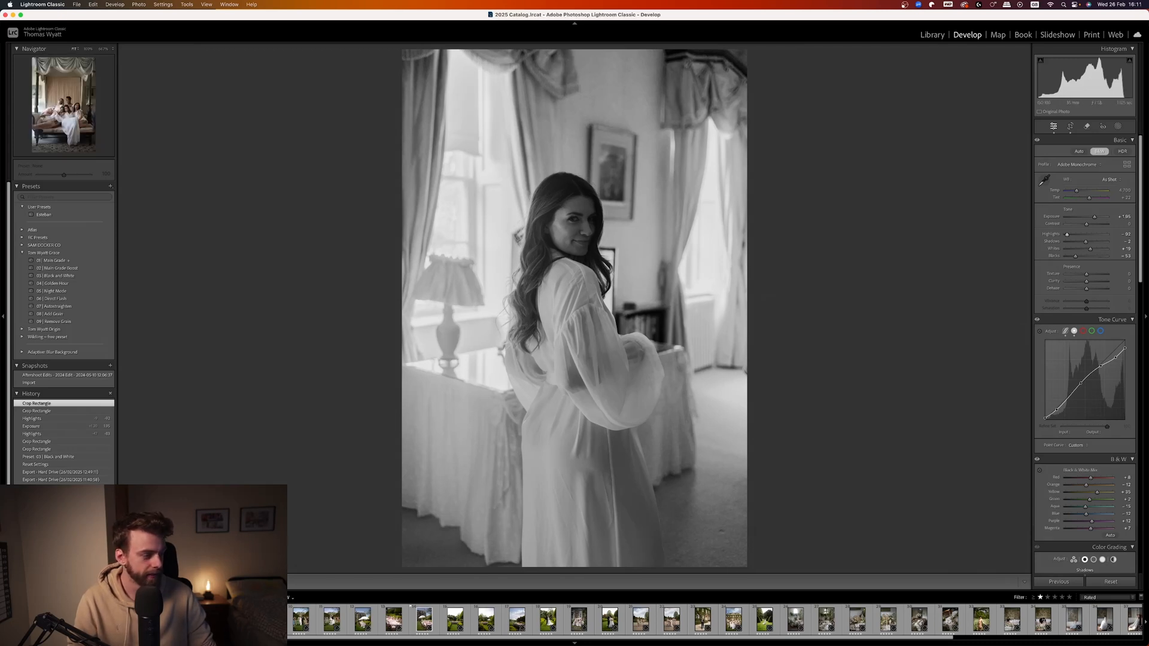
# Open the group photo of the women reclining on the sofa, apply 01 | Main Grade and cool its temperature.
pyautogui.click(209, 620)
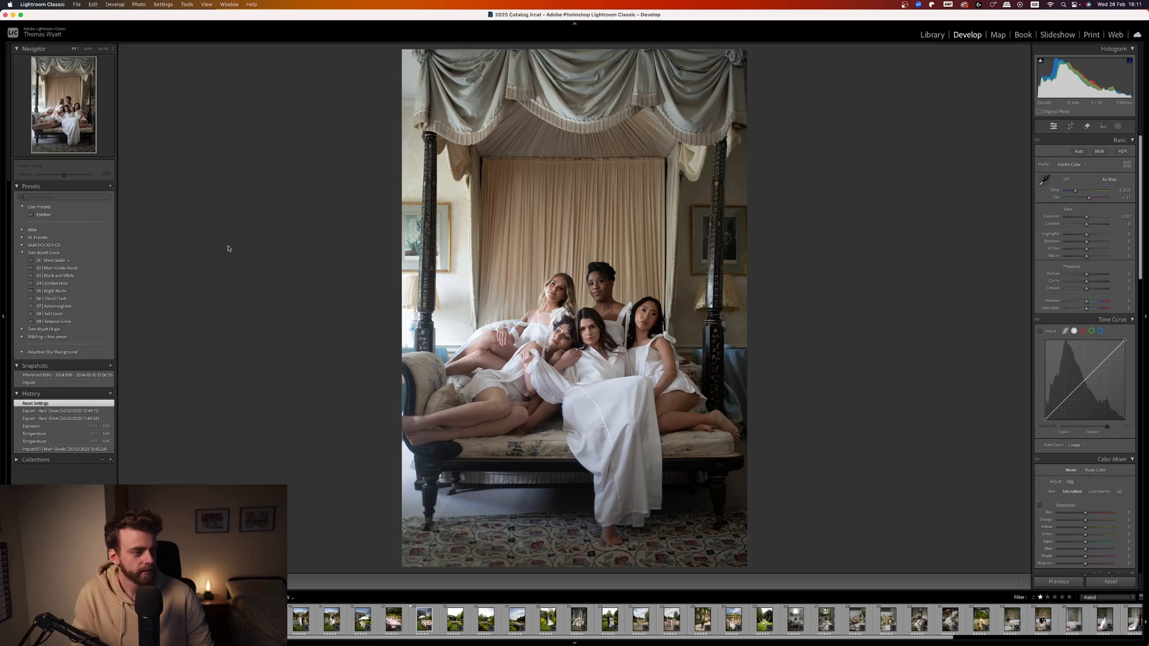
pyautogui.click(91, 261)
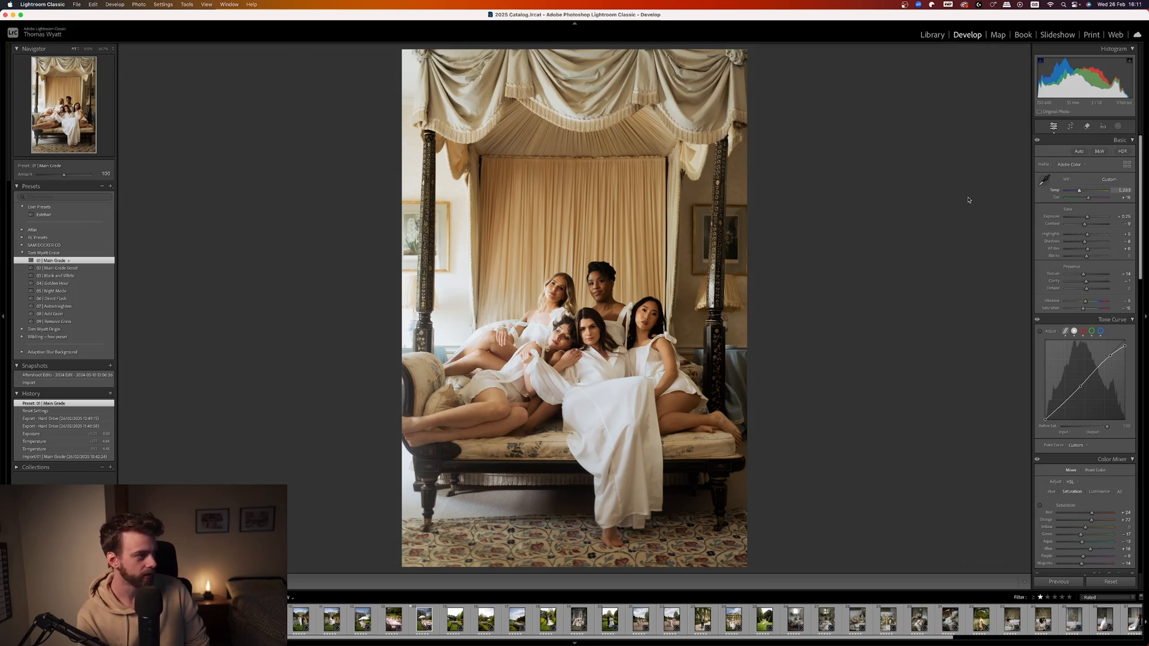
pyautogui.moveTo(1079, 192); pyautogui.dragTo(1076, 192)
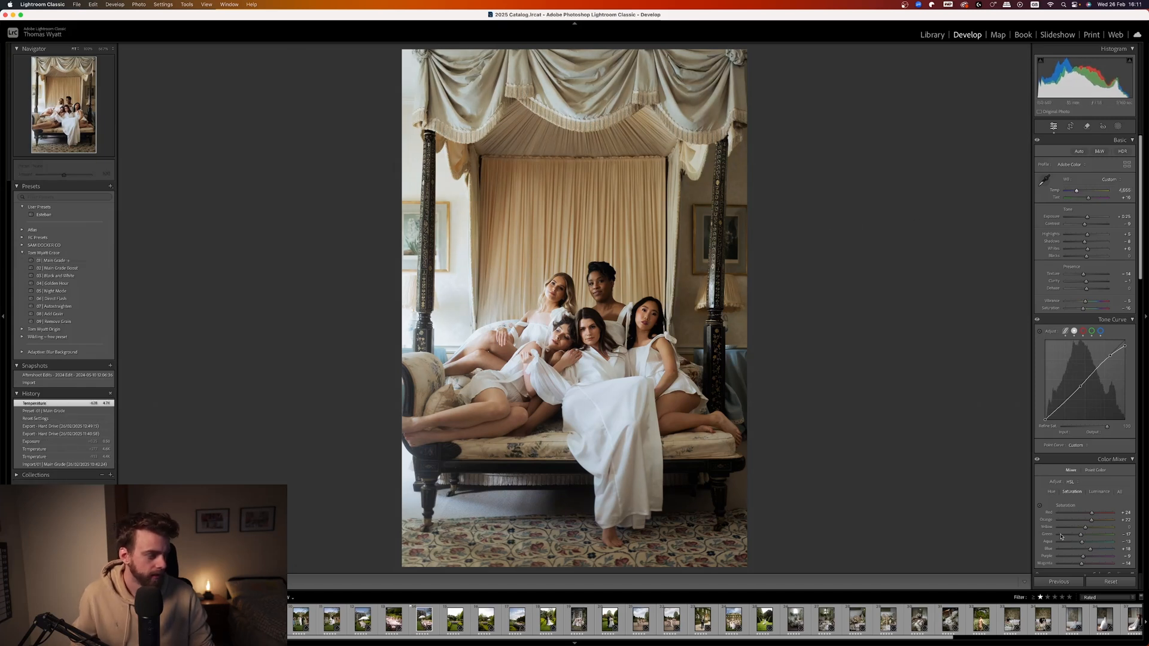
# Compare the sofa group photo with its unedited state by resetting its settings and undoing the reset, twice.
pyautogui.click(1109, 581)
pyautogui.press('super+z')
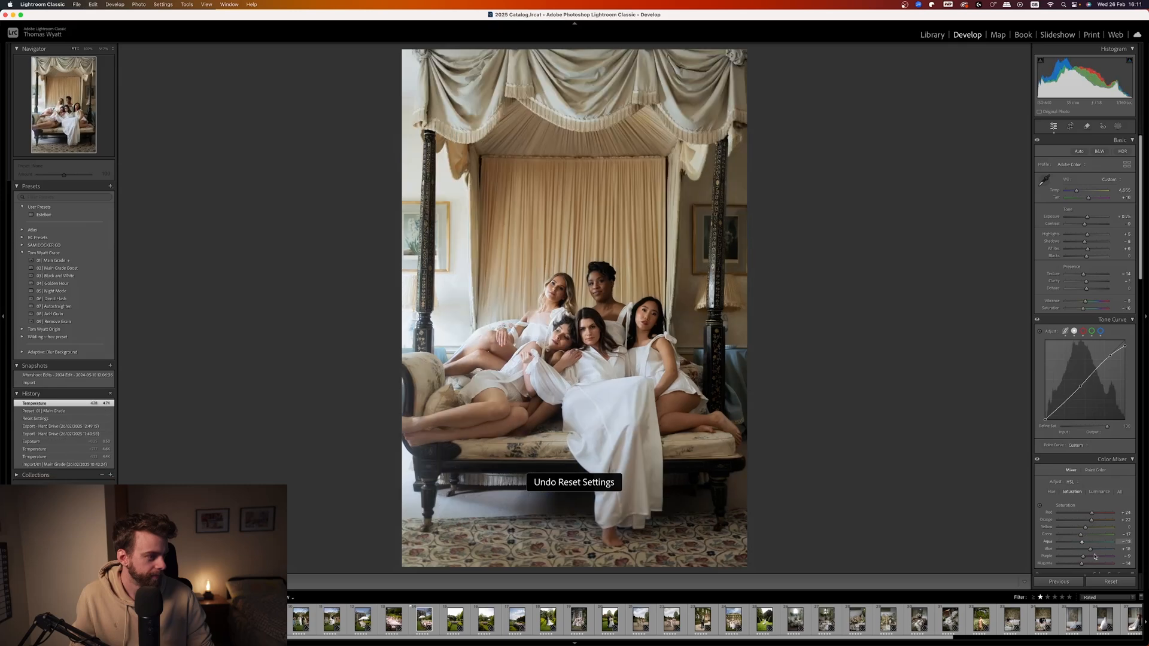
pyautogui.click(1110, 582)
pyautogui.press('super+z')
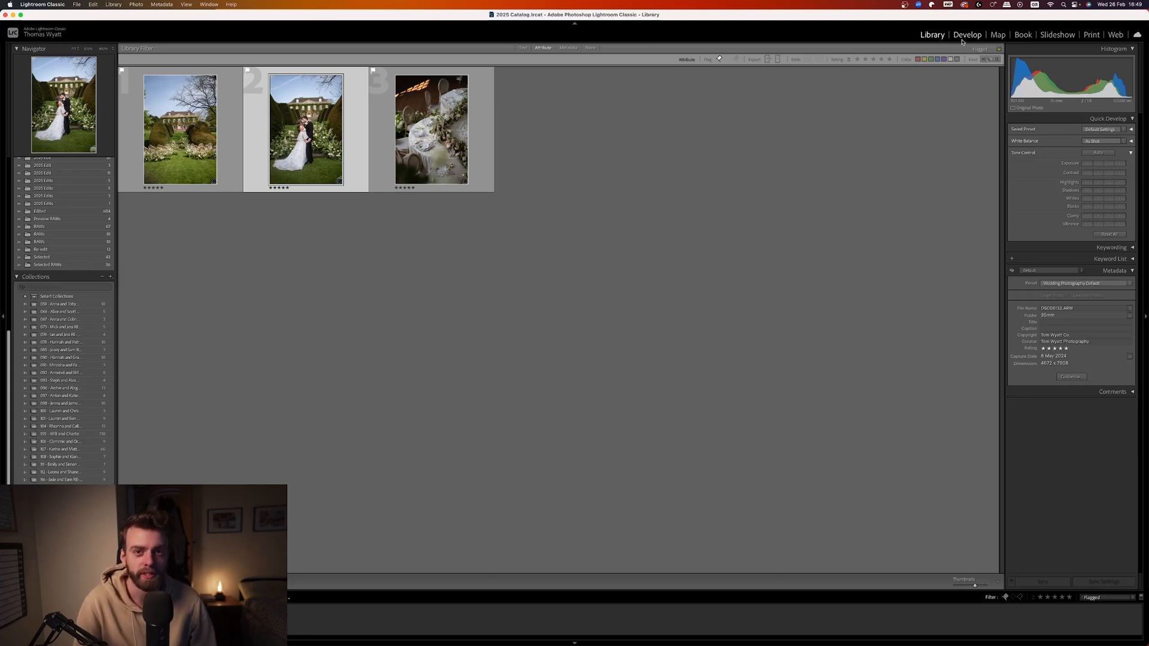
# Open the garden photo of the kissing couple for developing and apply the 01 | Main Grade and 07 | Autostraighten presets.
pyautogui.click(967, 35)
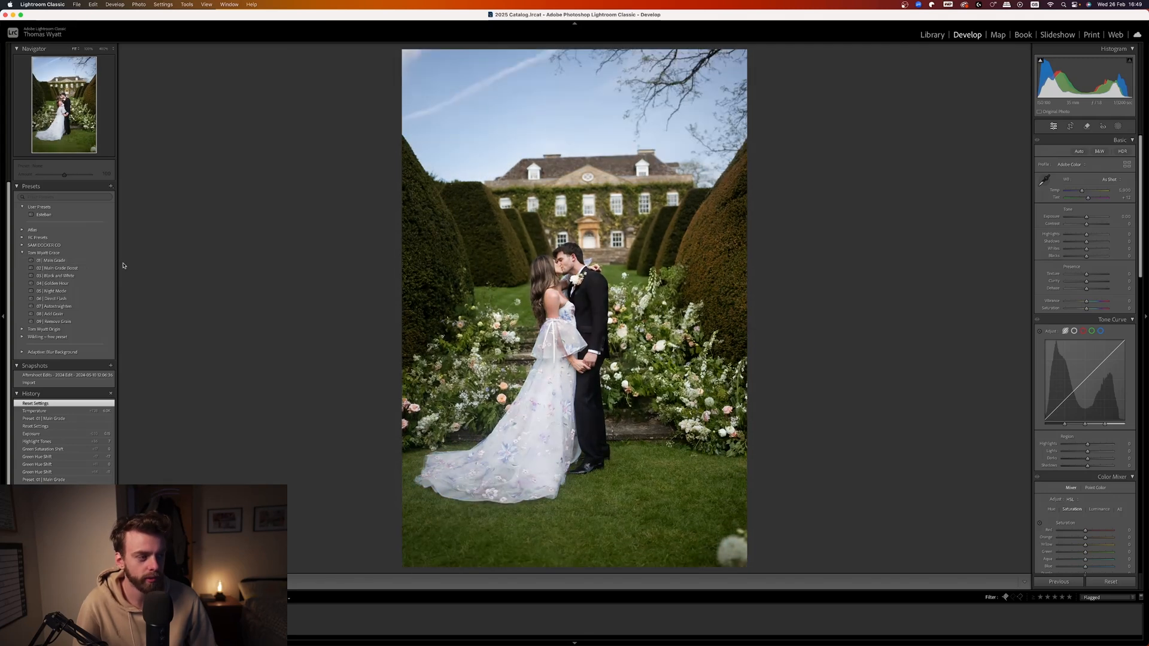
pyautogui.click(635, 278)
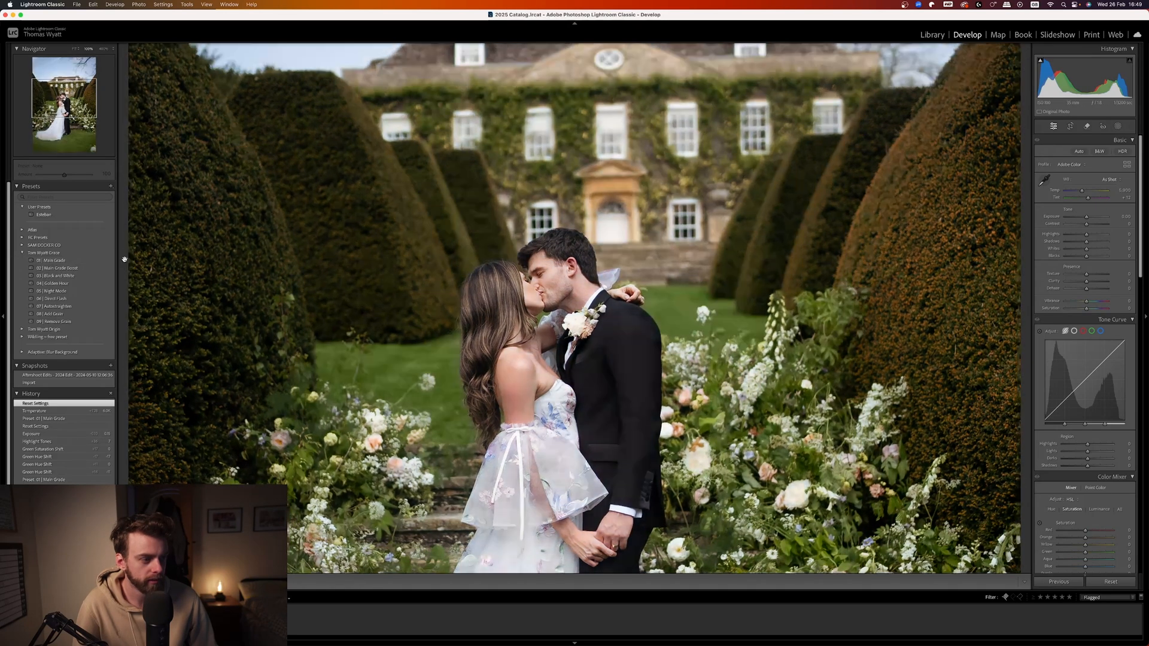
pyautogui.click(70, 262)
pyautogui.press('d')
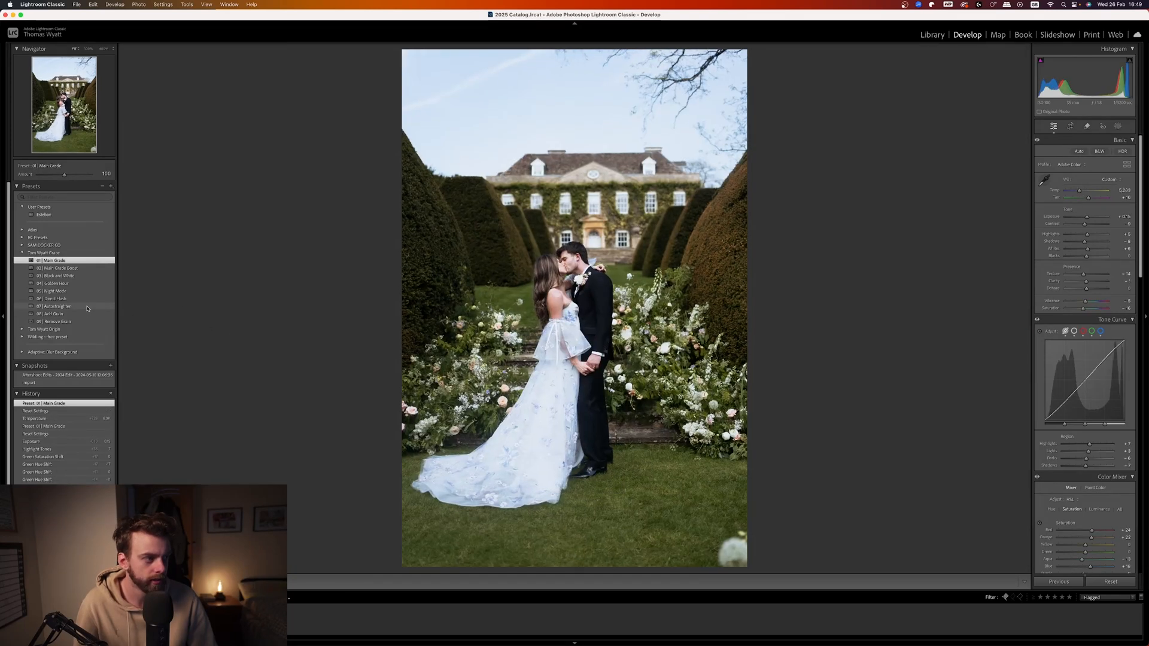
pyautogui.click(59, 306)
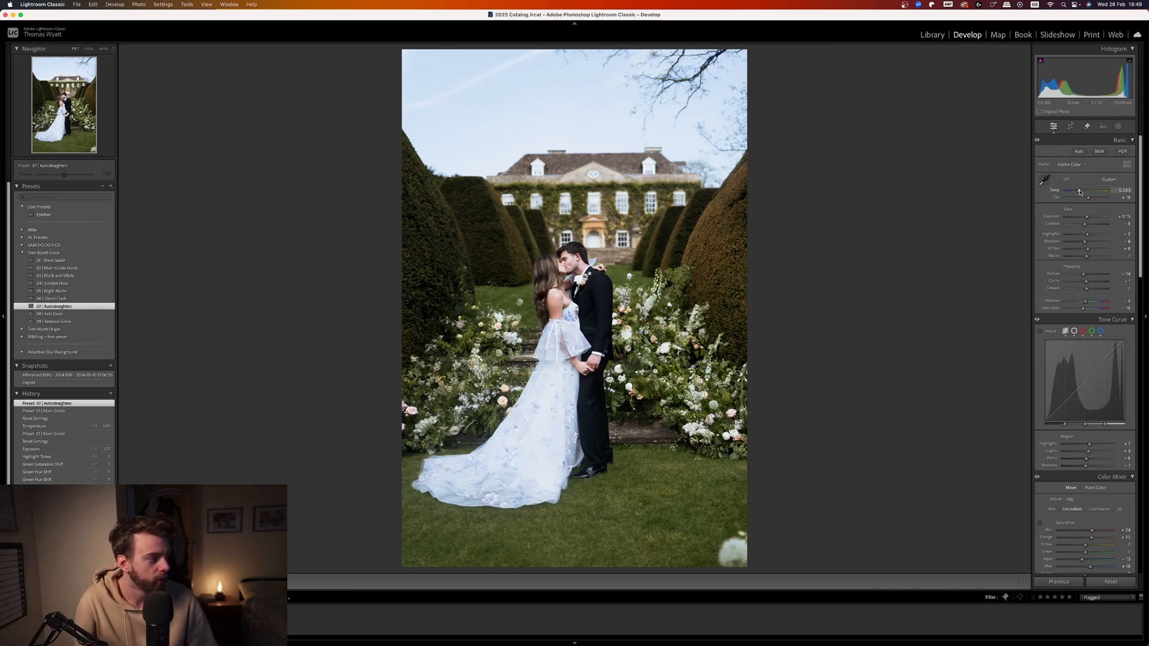
# Warm the couple photo's temperature to about 5,700 and crop it slightly tighter, trimming the lawn below the dress.
pyautogui.moveTo(1079, 192); pyautogui.dragTo(1082, 192)
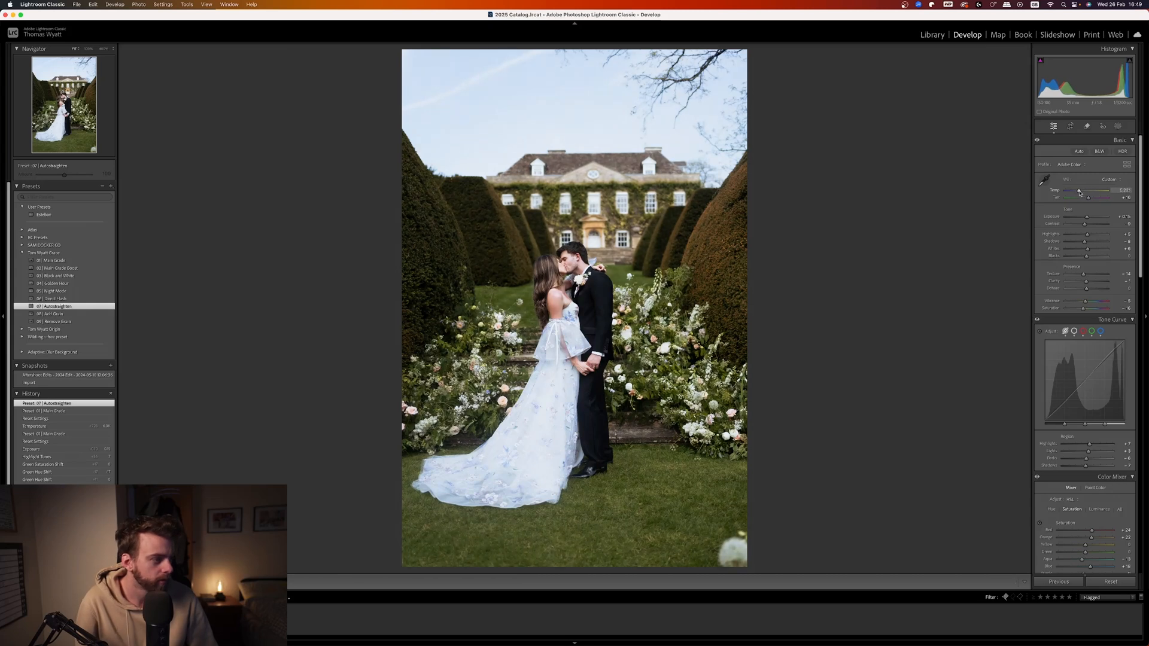
pyautogui.moveTo(1082, 192); pyautogui.dragTo(1079, 193)
pyautogui.click(1069, 126)
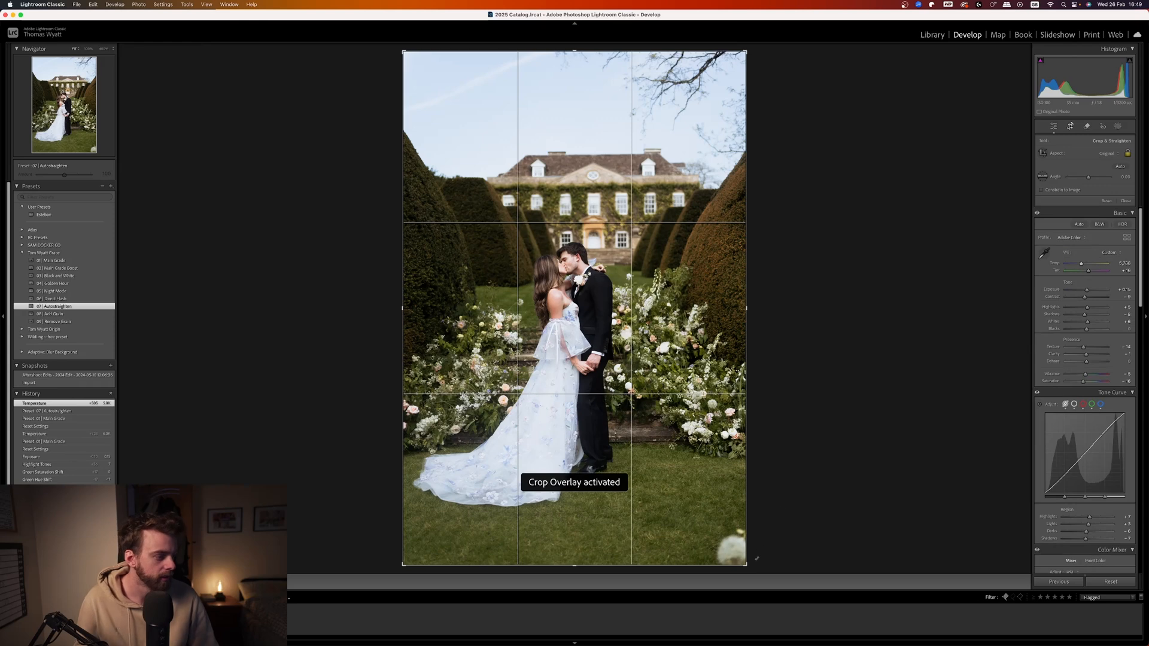
pyautogui.moveTo(756, 559); pyautogui.dragTo(739, 557)
pyautogui.moveTo(688, 459); pyautogui.dragTo(684, 460)
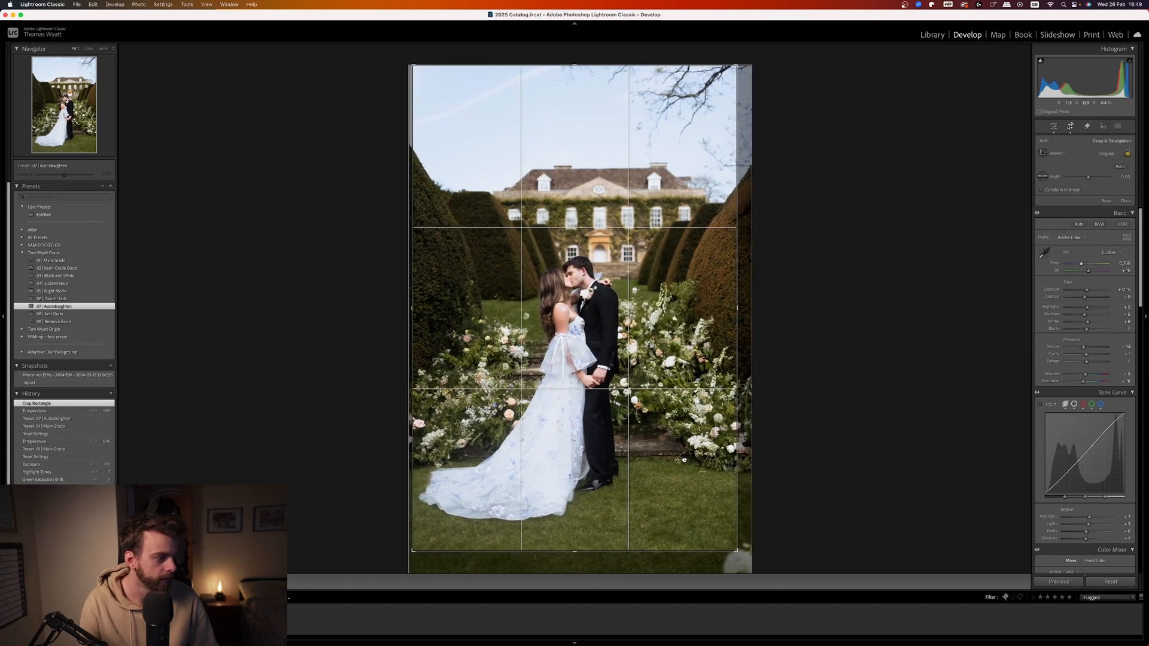
pyautogui.press('Return')
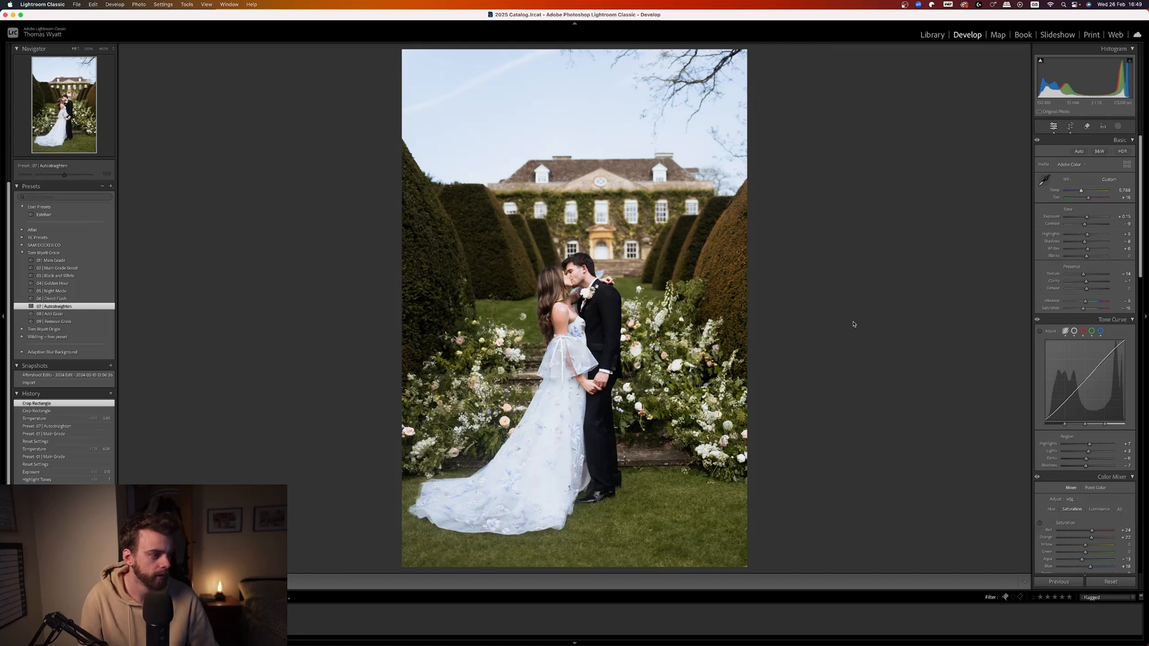
# Go to the garden ceremony photo with the empty chairs and apply the 01 | Main Grade preset.
pyautogui.press('Right')
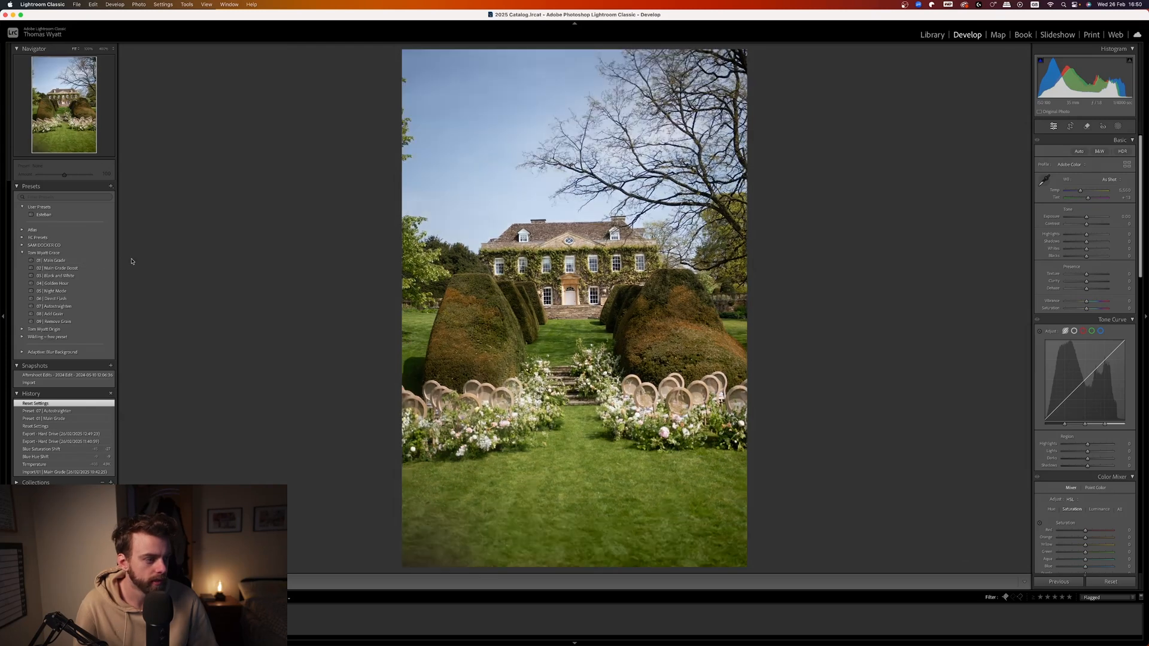
pyautogui.press('z')
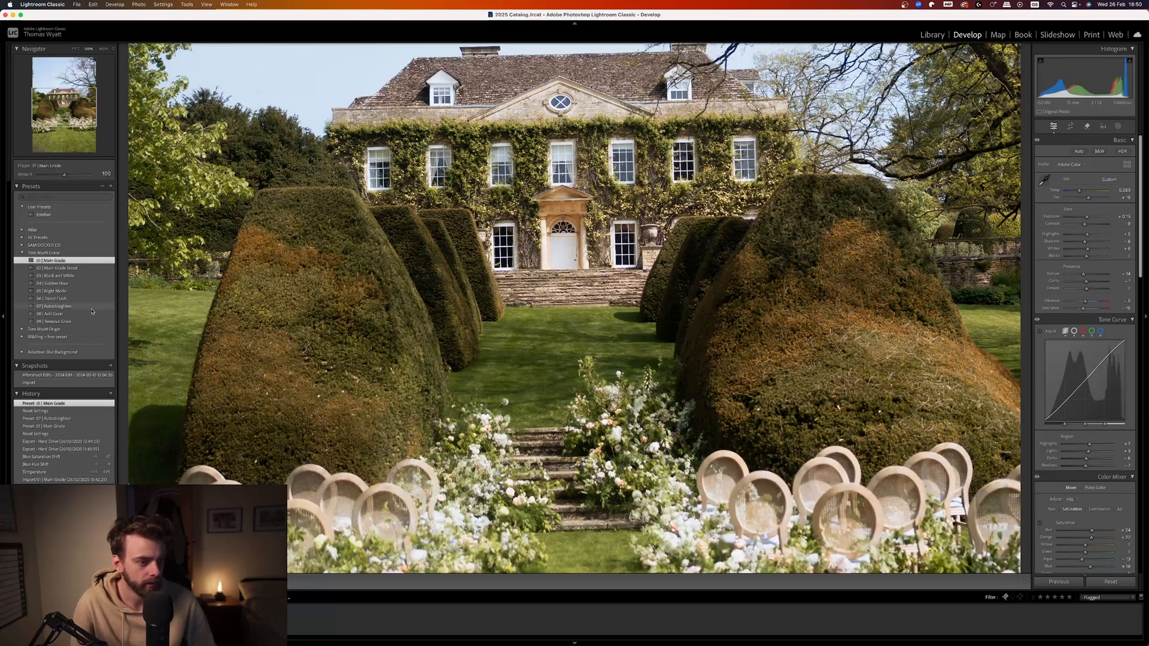
pyautogui.click(111, 260)
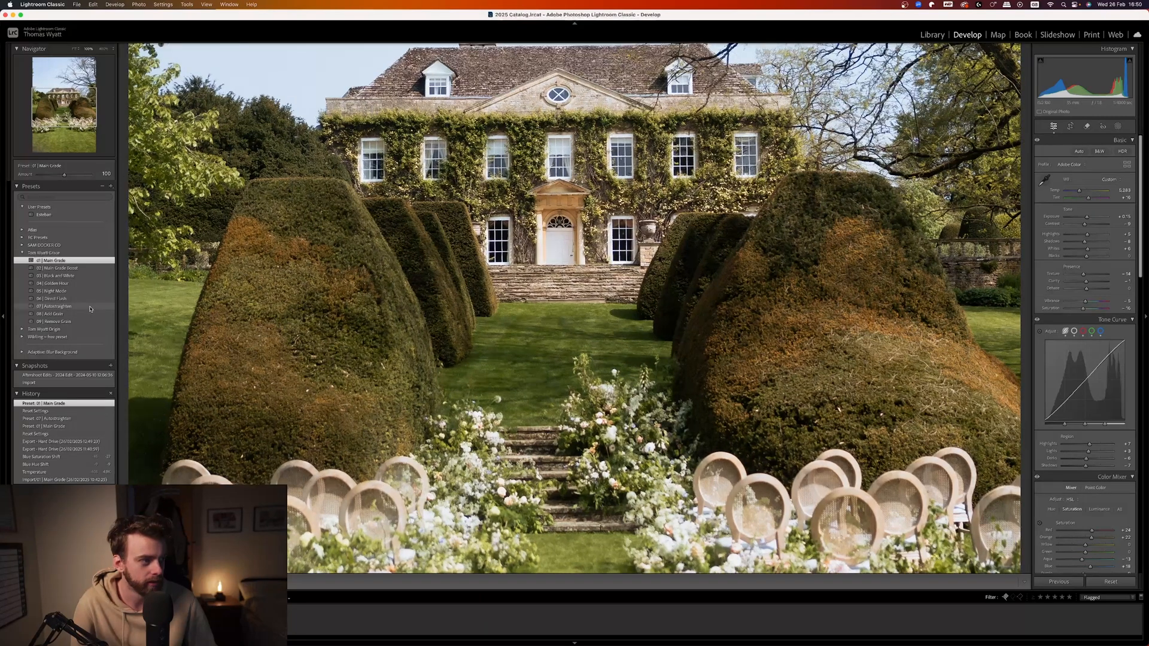
# Apply the 07 | Autostraighten preset to the garden ceremony photo and 02 | Main Grade Boost to the reception table photo.
pyautogui.click(92, 307)
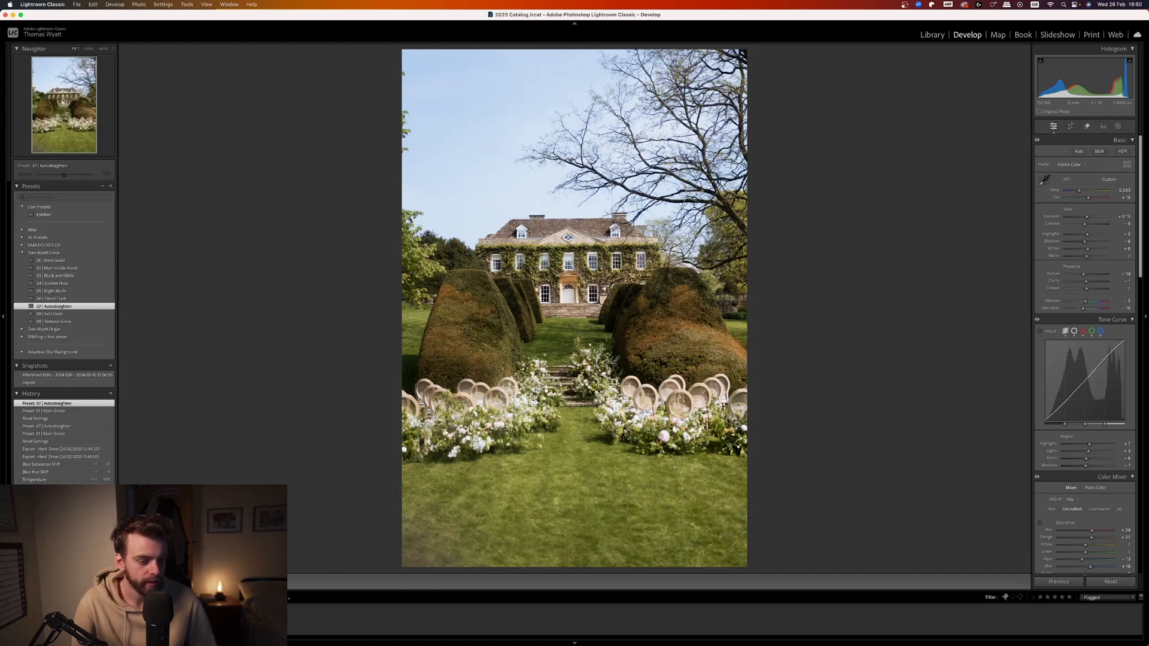
pyautogui.press('Right')
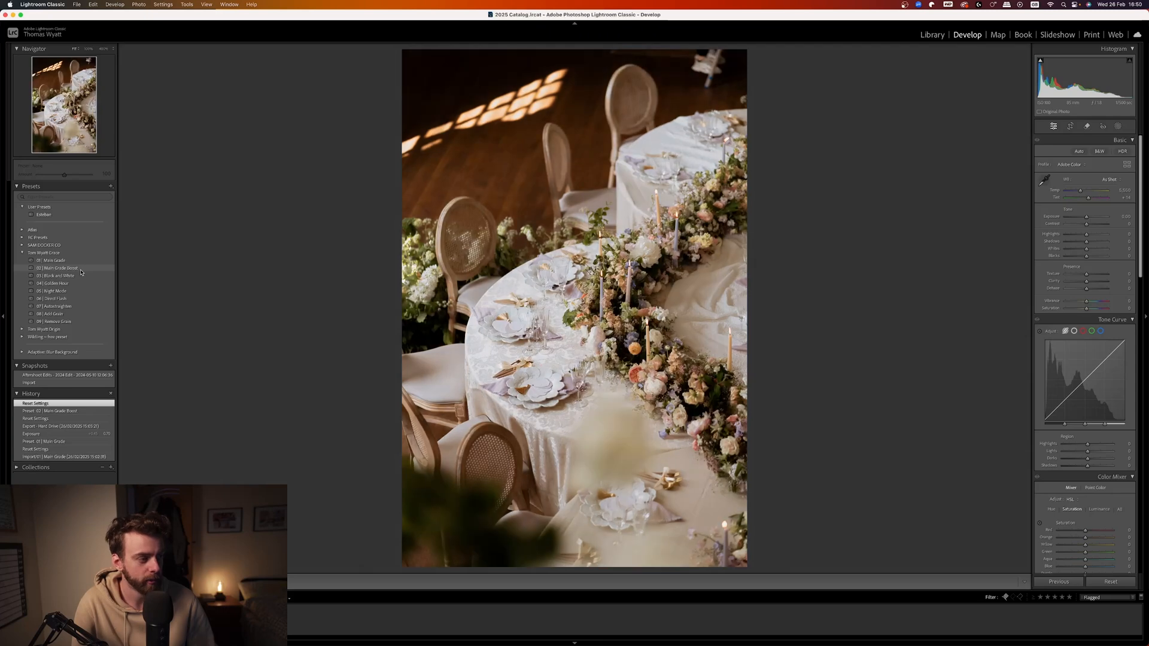
pyautogui.click(80, 269)
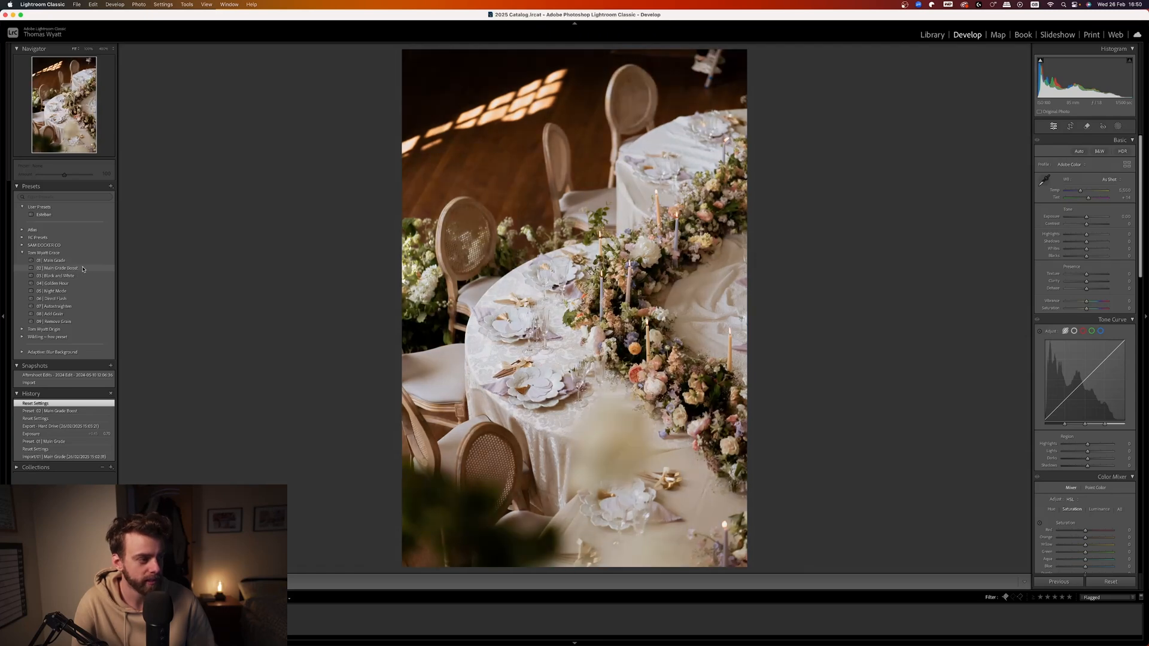
# Inspect the table setting close up and compare it with its unedited state by resetting its settings and undoing the reset.
pyautogui.click(456, 296)
pyautogui.moveTo(472, 323); pyautogui.dragTo(507, 262)
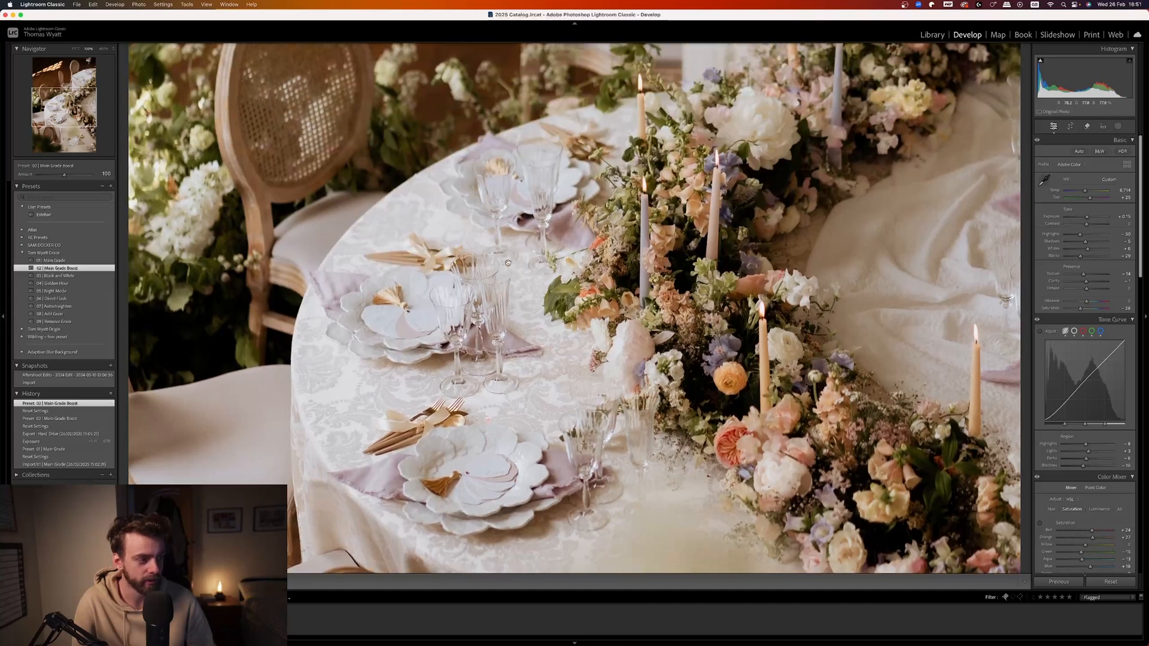
pyautogui.moveTo(499, 186); pyautogui.dragTo(482, 329)
pyautogui.click(448, 306)
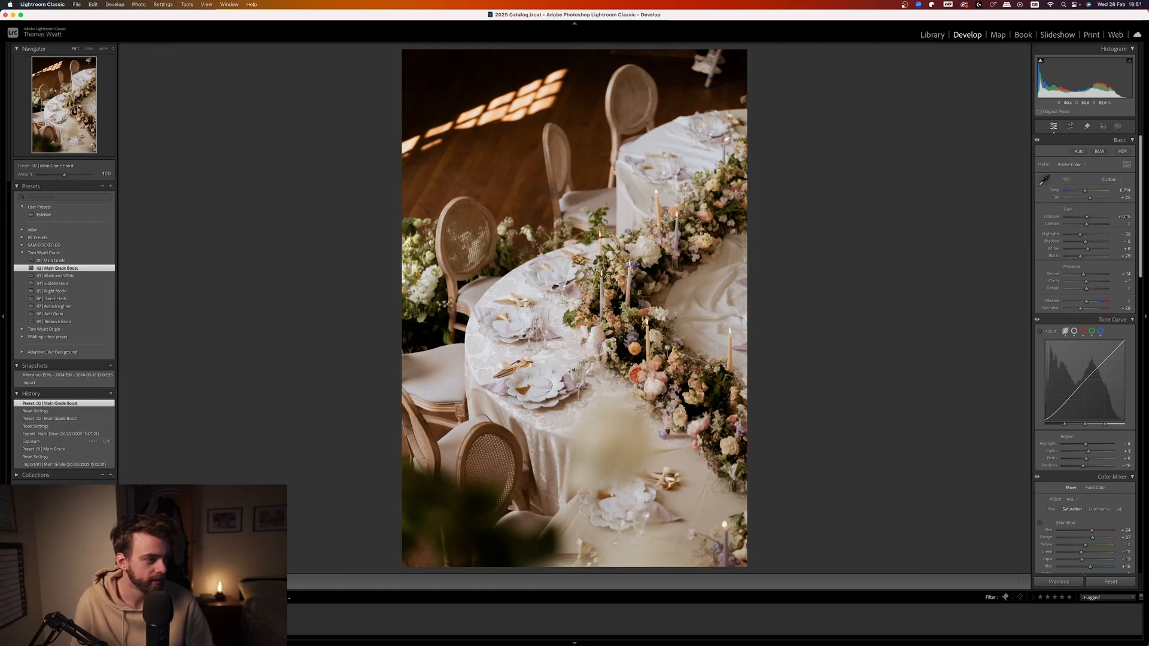
pyautogui.click(528, 293)
pyautogui.click(1122, 585)
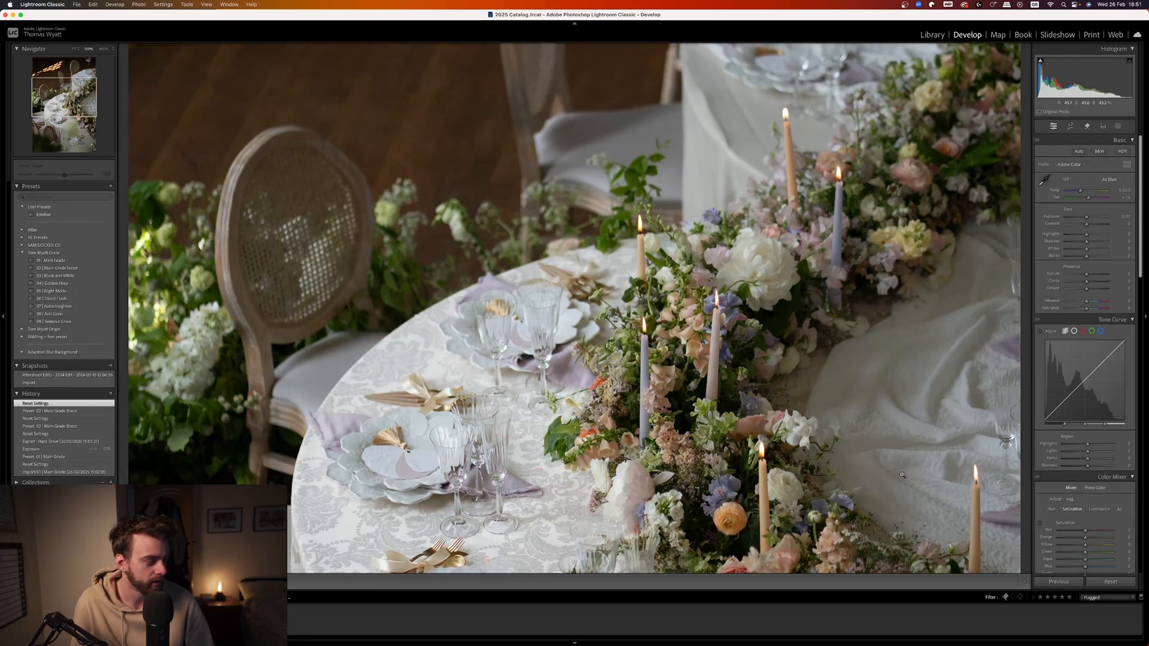
pyautogui.press('super+z')
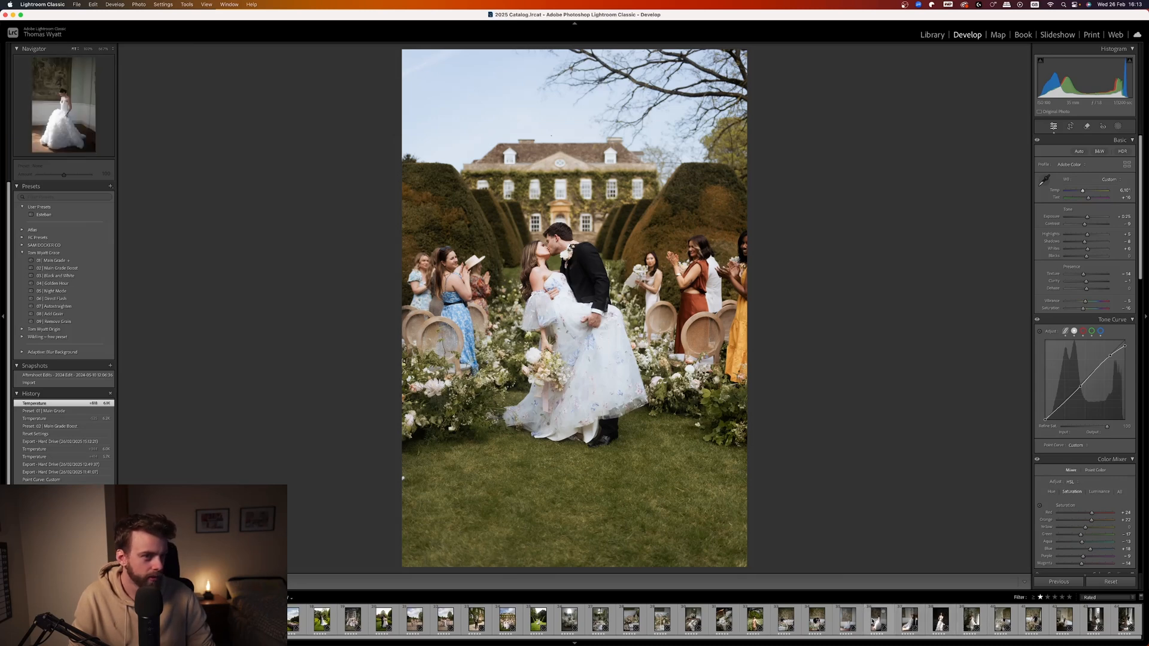
# Open the photo of the bride in the white floral dress, apply the 04 | Golden Hour preset and lower its exposure slightly below zero.
pyautogui.click(940, 619)
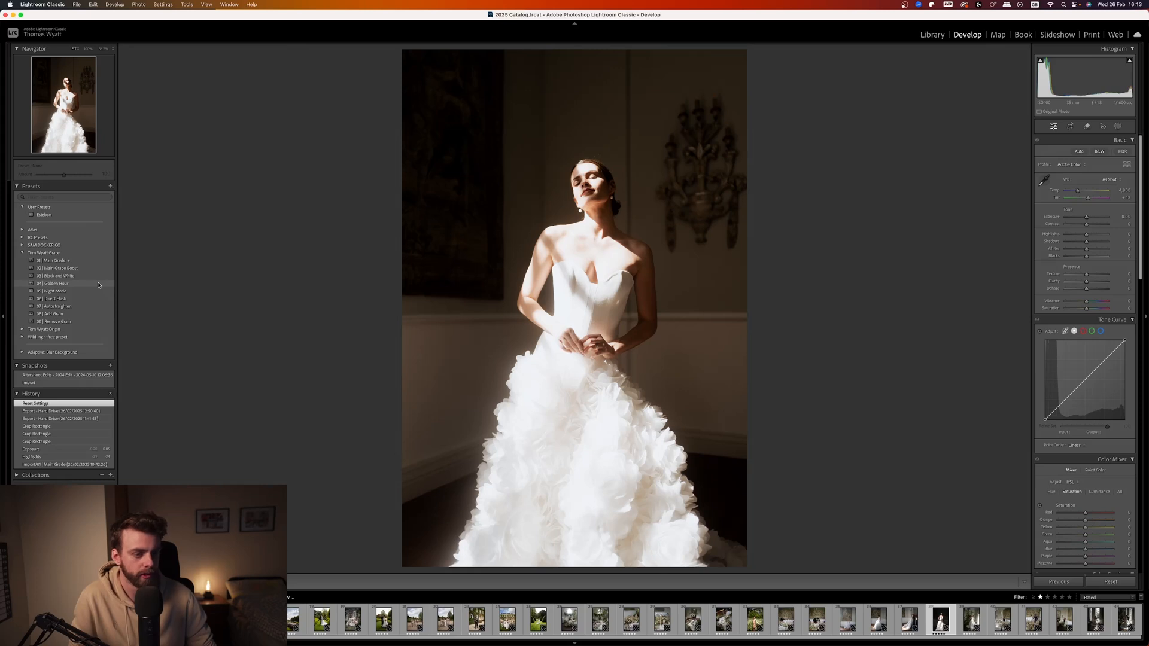
pyautogui.click(99, 284)
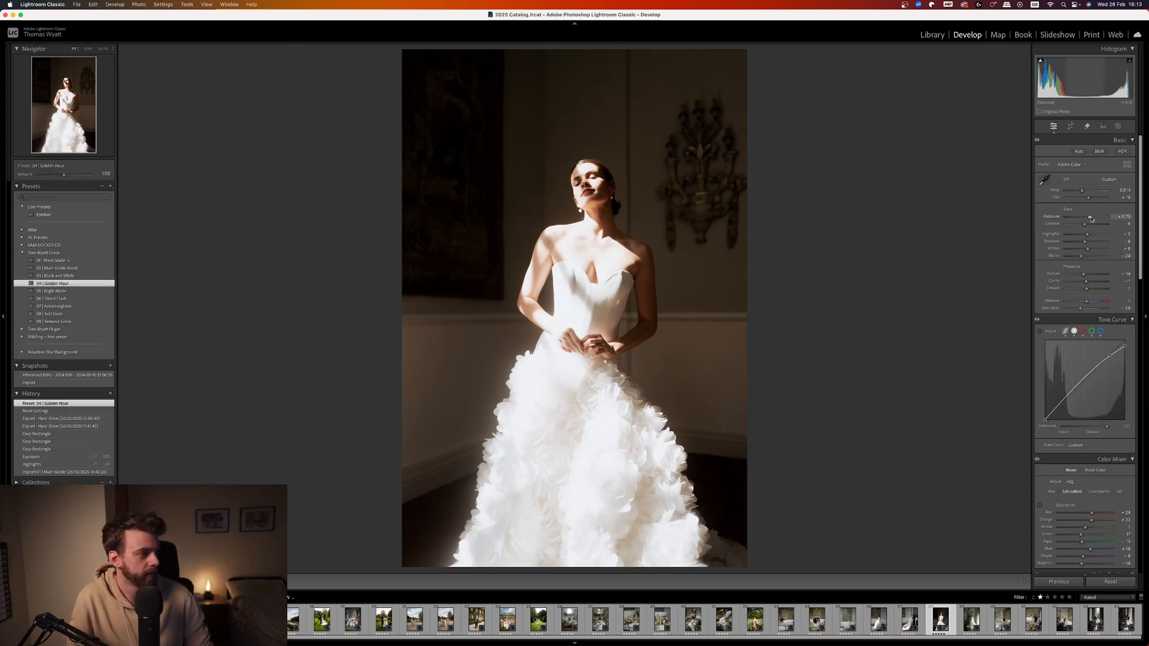
pyautogui.moveTo(1090, 220); pyautogui.dragTo(1086, 220)
pyautogui.click(621, 219)
pyautogui.click(598, 329)
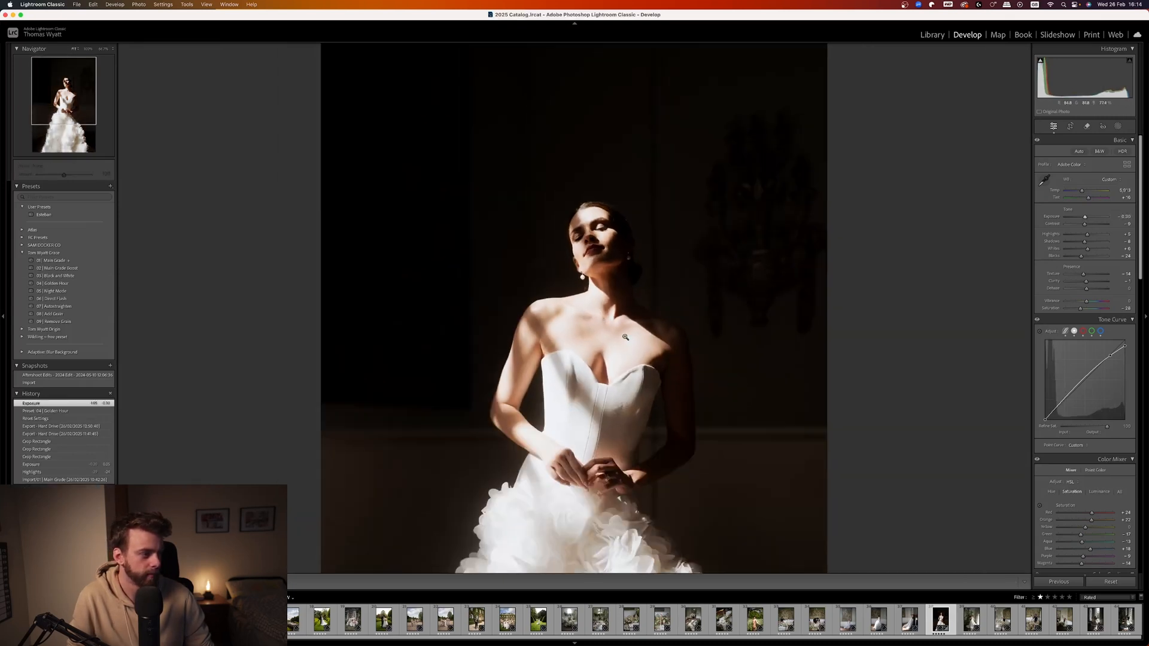
# Compare the bride's photo with its unedited state by resetting its settings and undoing the reset, twice.
pyautogui.click(1124, 586)
pyautogui.press('super+z')
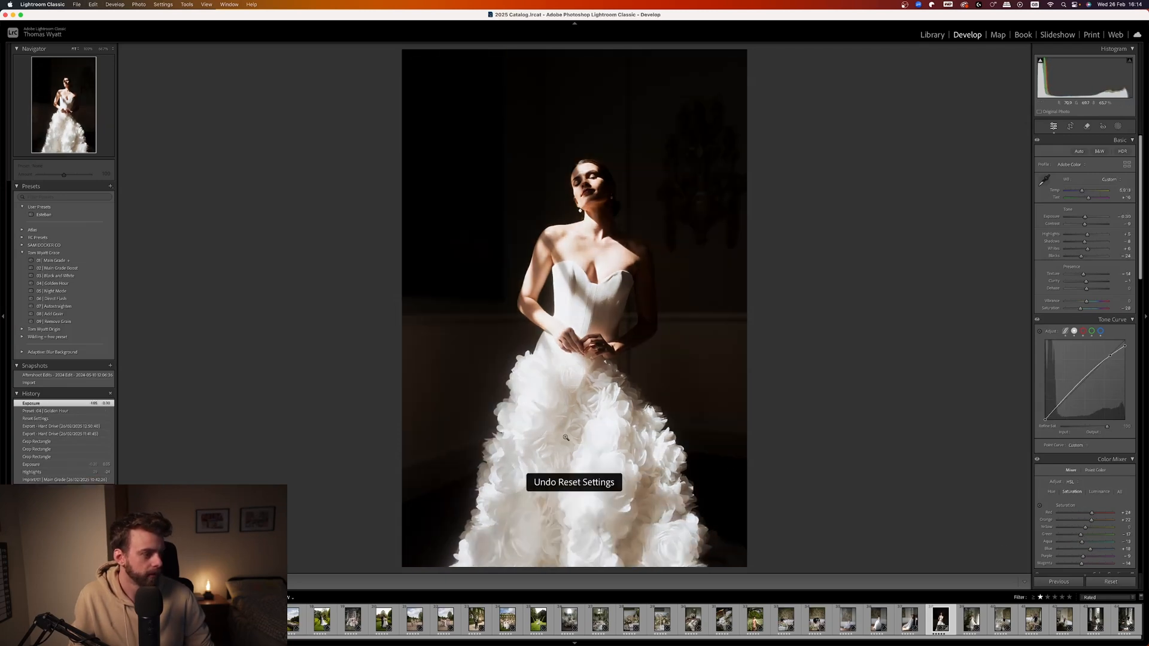
pyautogui.moveTo(566, 438); pyautogui.dragTo(558, 280)
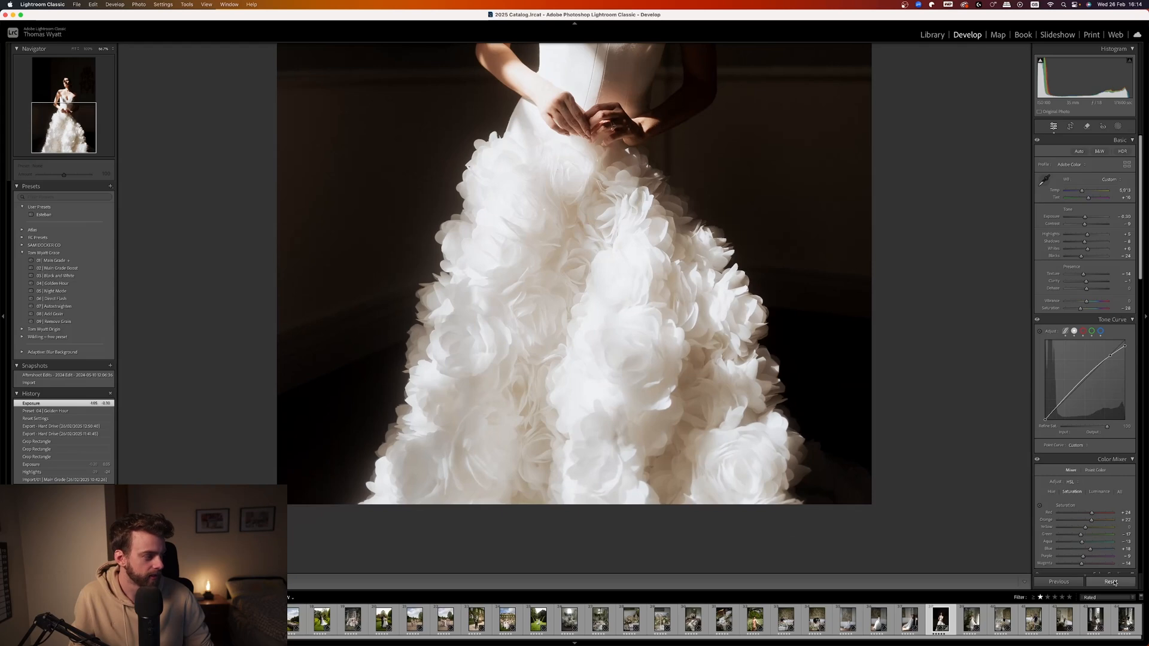
pyautogui.click(1111, 582)
pyautogui.press('super+z')
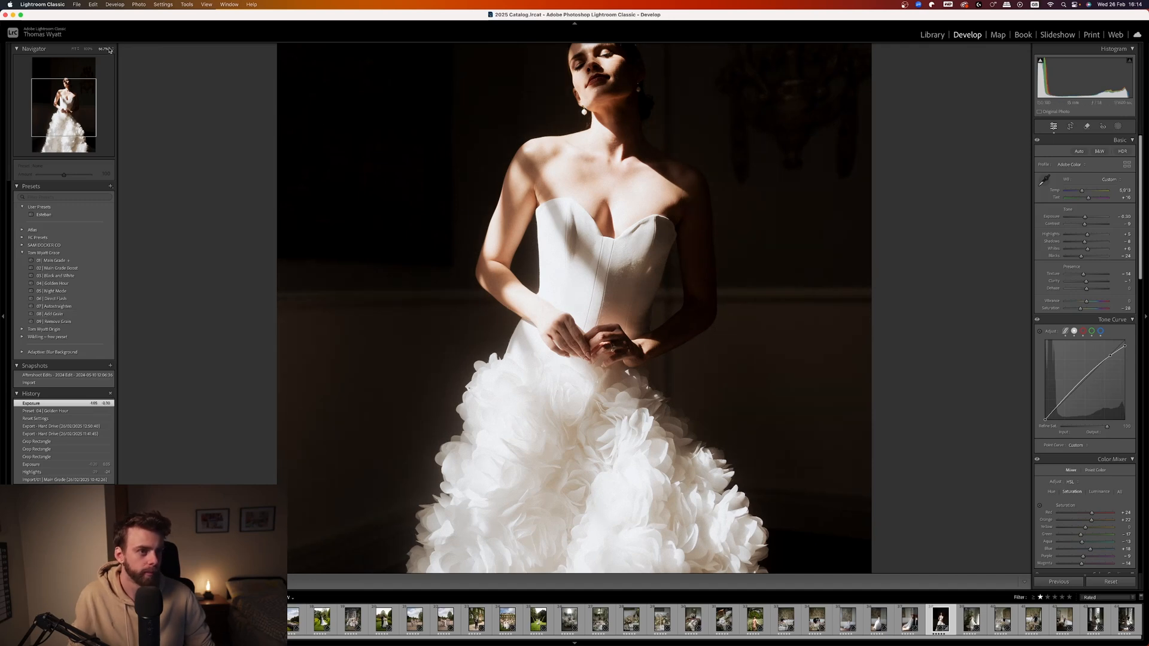
# Apply the 08 | Add Grain preset and afterward 09 | Remove Grain to the bride's photo, checking her arm and hands close up.
pyautogui.click(89, 50)
pyautogui.click(76, 50)
pyautogui.click(89, 50)
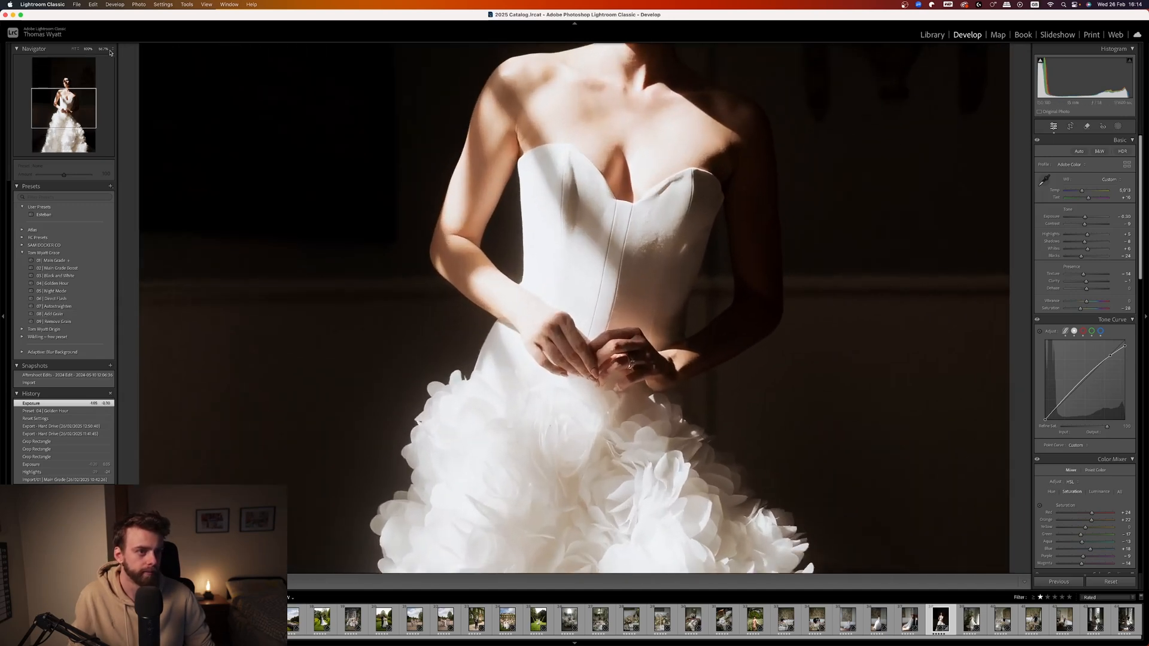
pyautogui.click(111, 51)
pyautogui.click(120, 77)
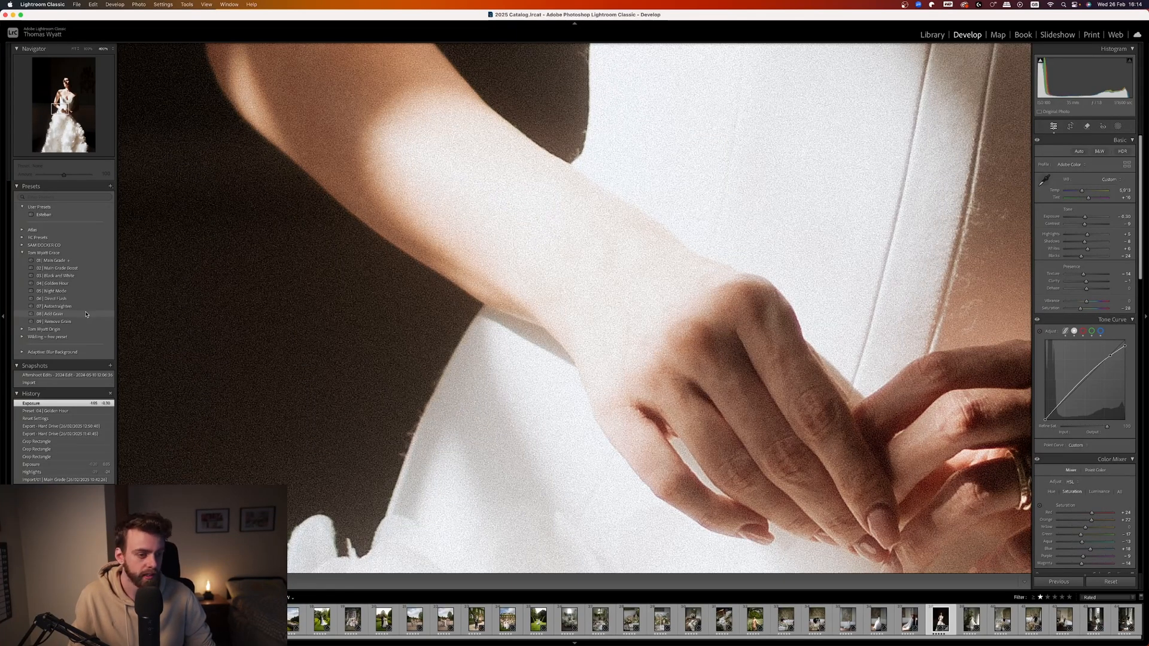
pyautogui.click(86, 313)
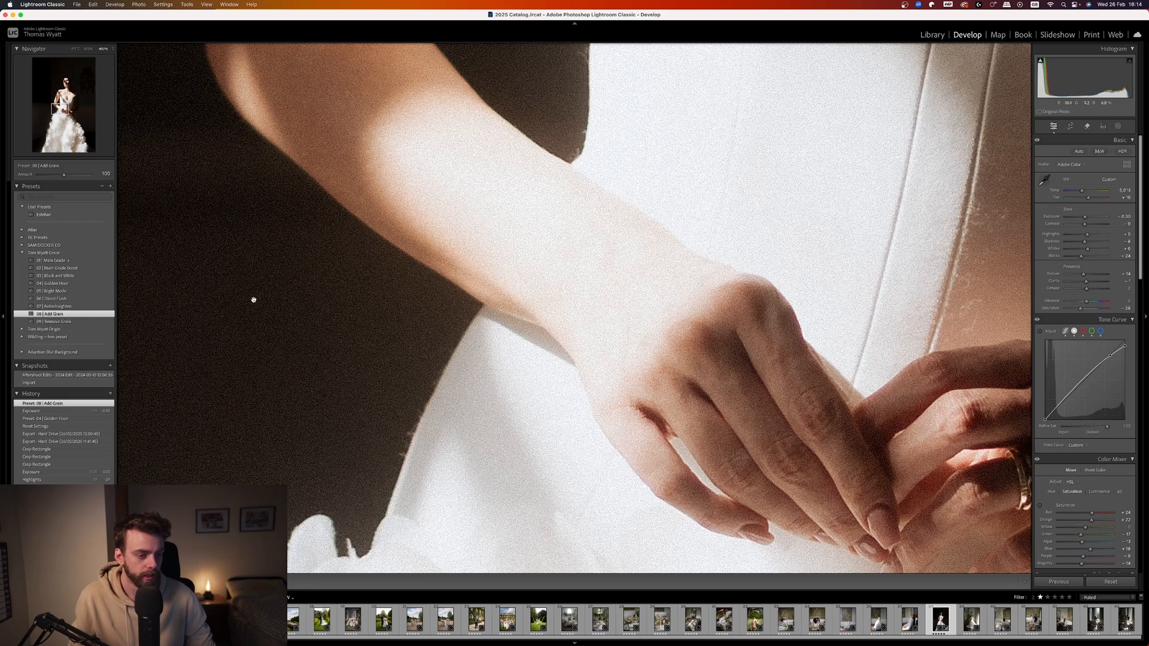
pyautogui.click(79, 322)
pyautogui.moveTo(375, 307); pyautogui.dragTo(353, 418)
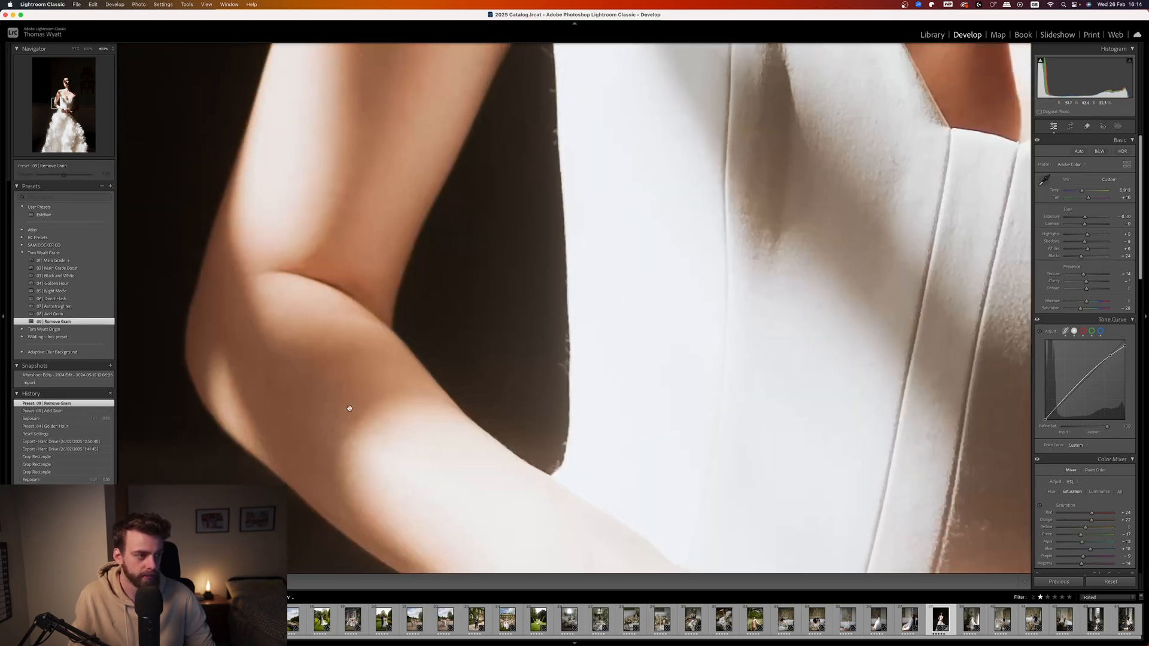
pyautogui.click(311, 355)
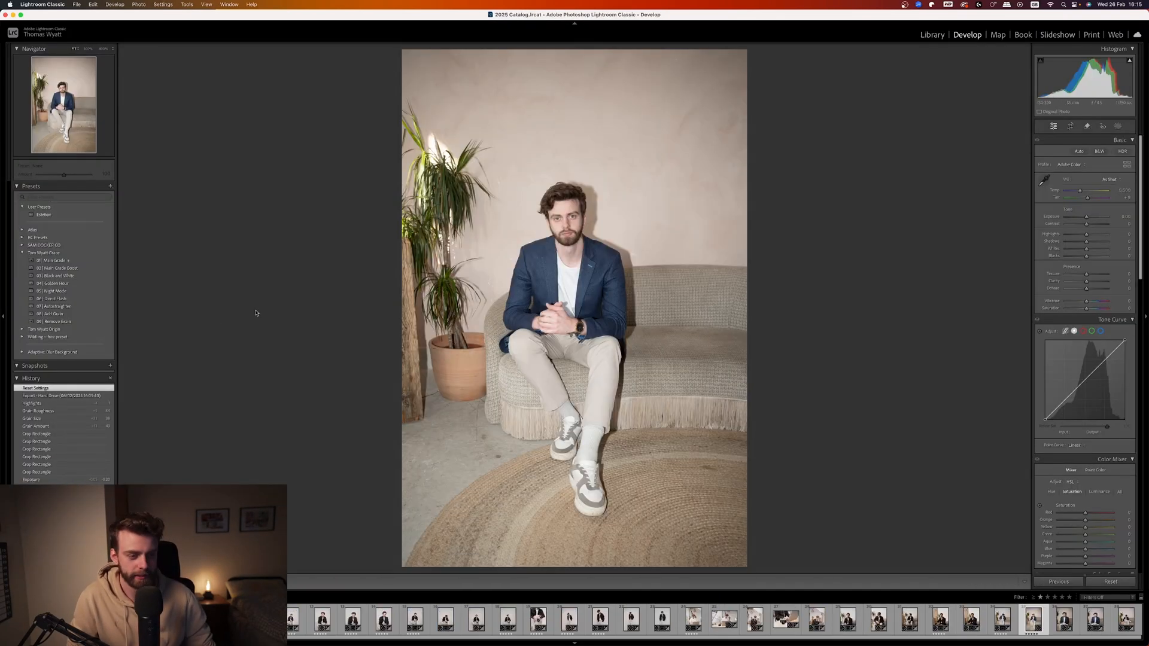
# Apply the 06 | Direct Flash preset to the portrait of the man on the sofa and lower its exposure to about -0.15.
pyautogui.click(91, 299)
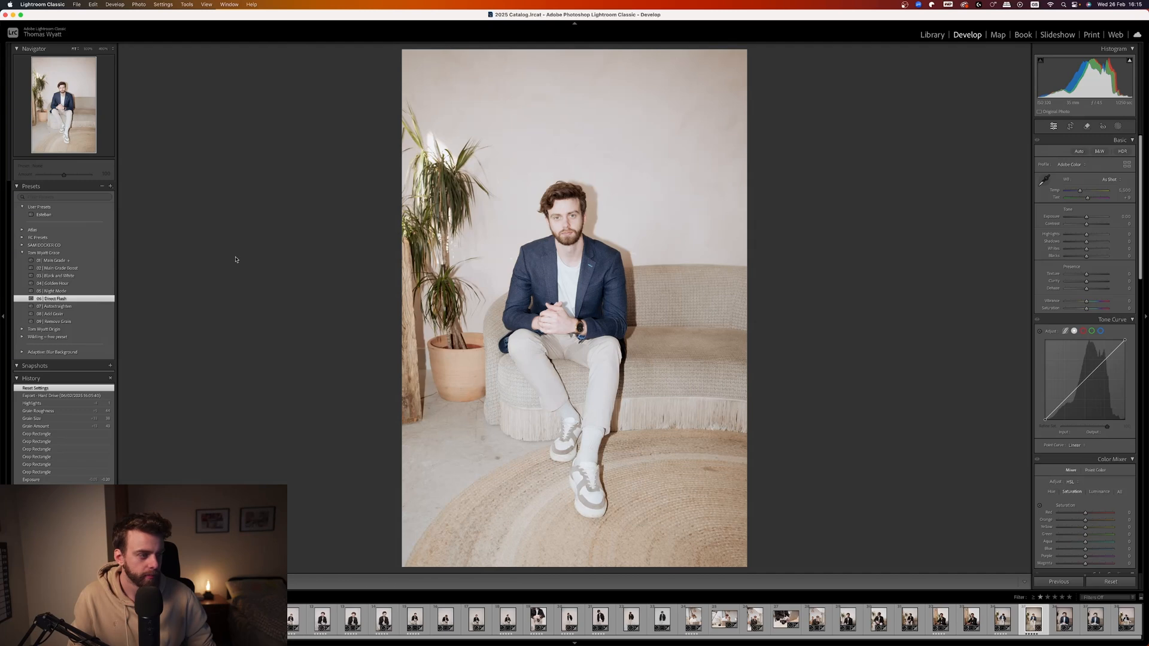
pyautogui.moveTo(1087, 219); pyautogui.dragTo(1086, 219)
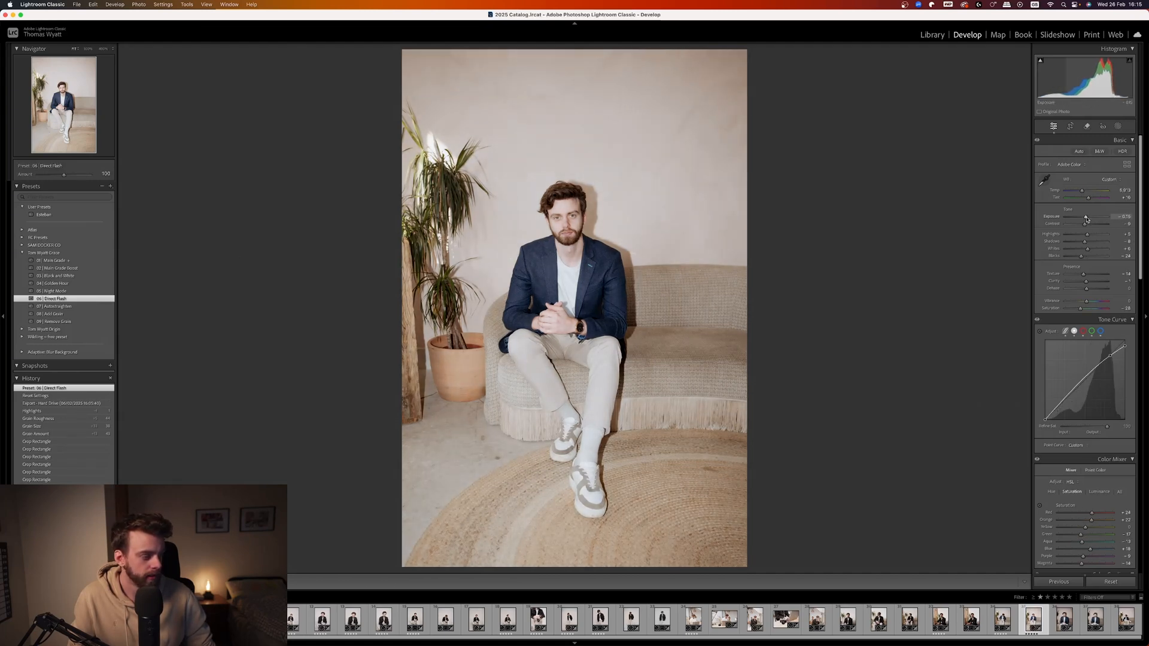
# Examine the man's face and the film grain at different magnifications and compare the portrait with its unedited state.
pyautogui.click(564, 221)
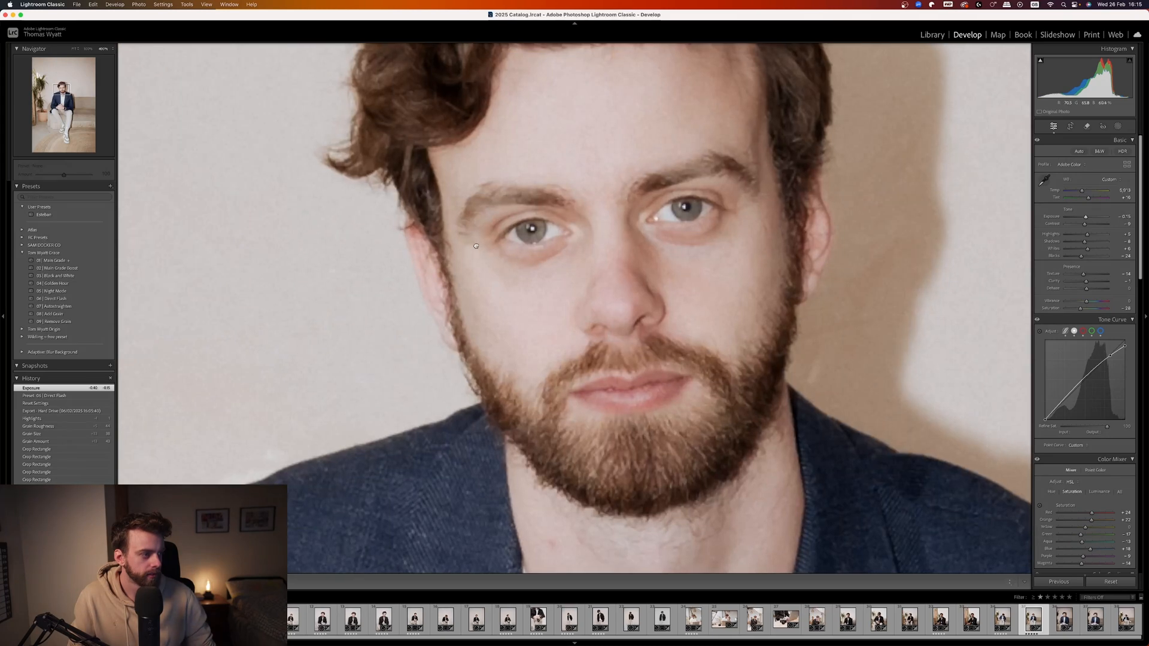
pyautogui.moveTo(591, 277); pyautogui.dragTo(732, 332)
pyautogui.click(112, 50)
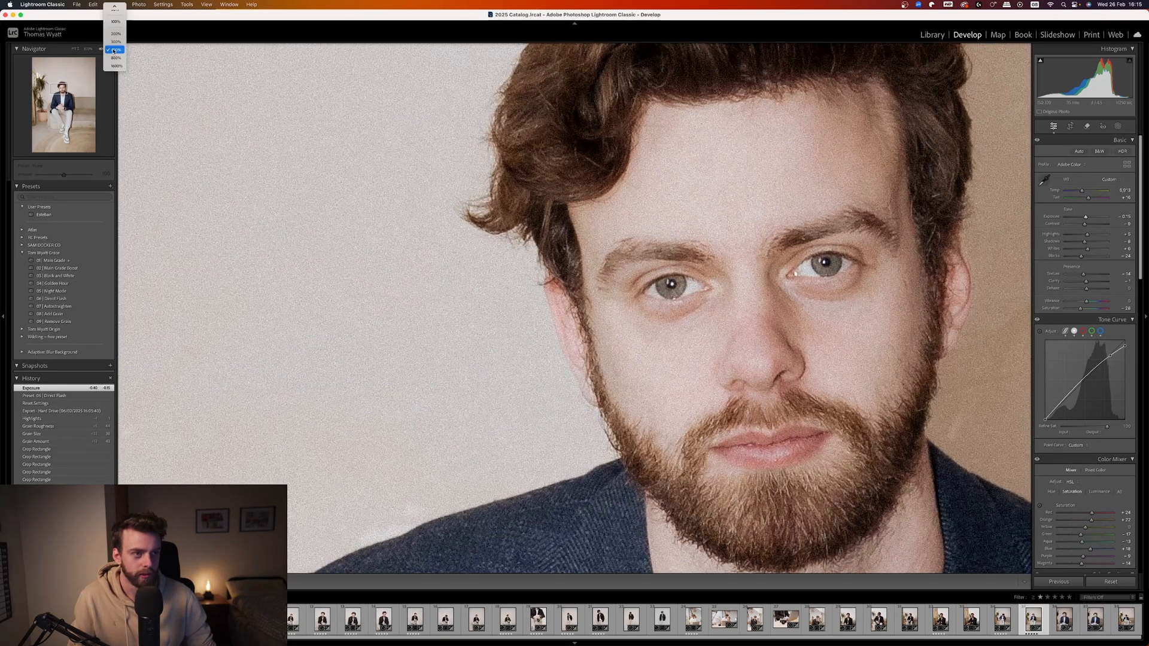
pyautogui.click(118, 25)
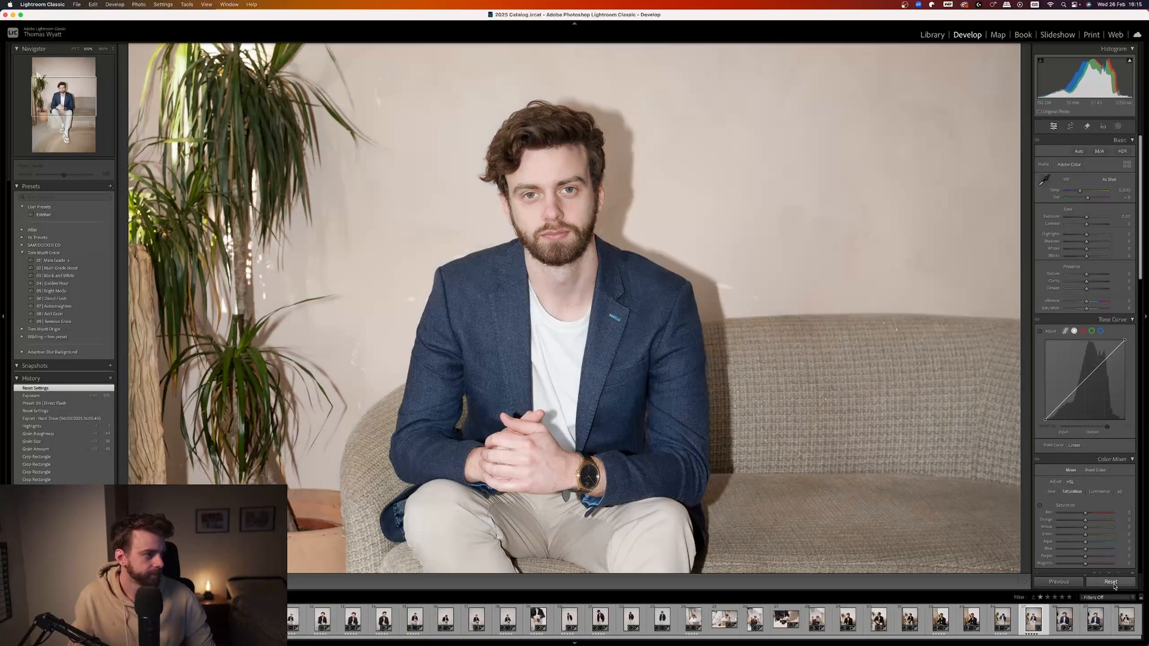
pyautogui.press('super+z')
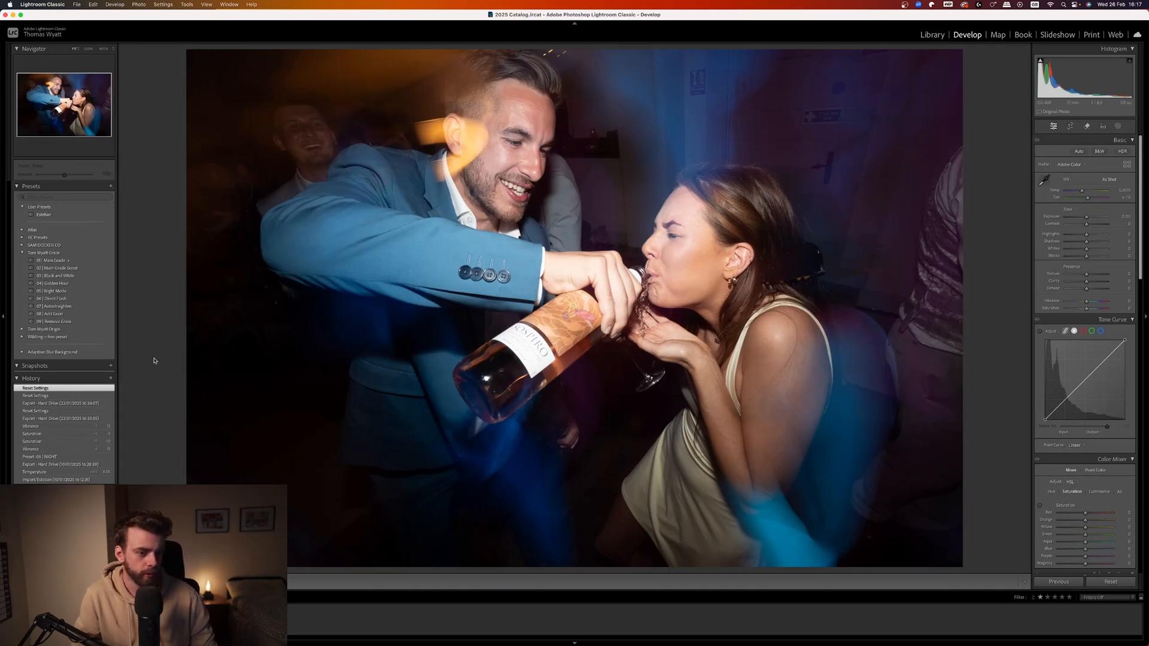
# Apply the 05 | Night Mode preset to the party photo with the wine bottle, try small vibrance changes and reset the vibrance.
pyautogui.click(101, 293)
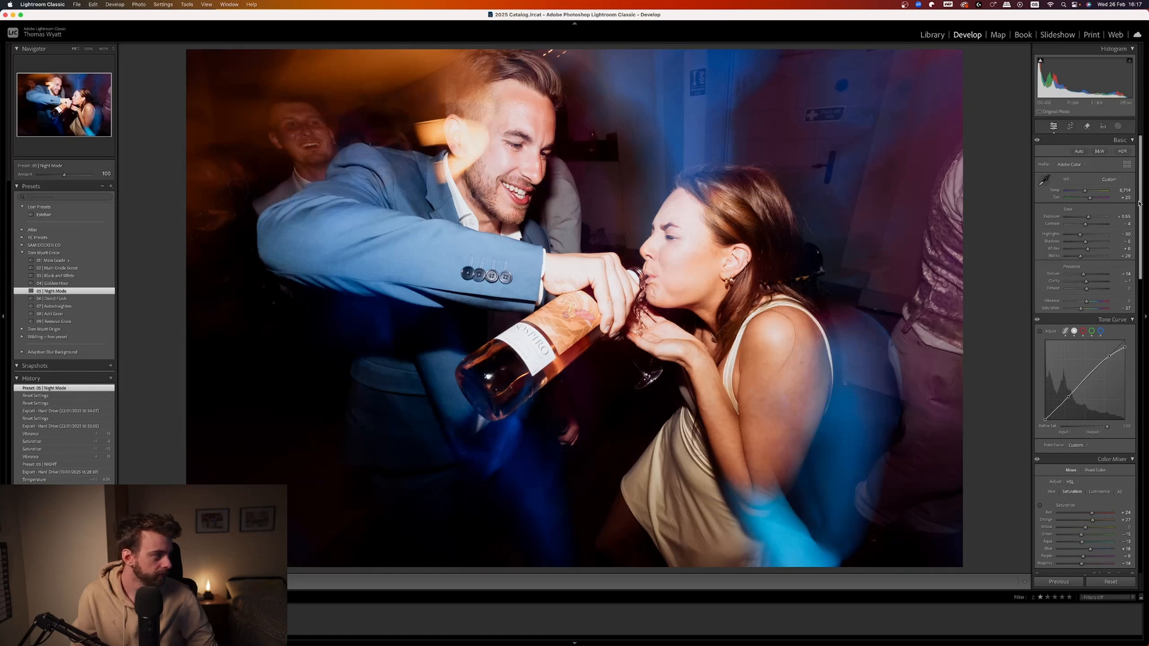
pyautogui.moveTo(1139, 203); pyautogui.dragTo(1141, 207)
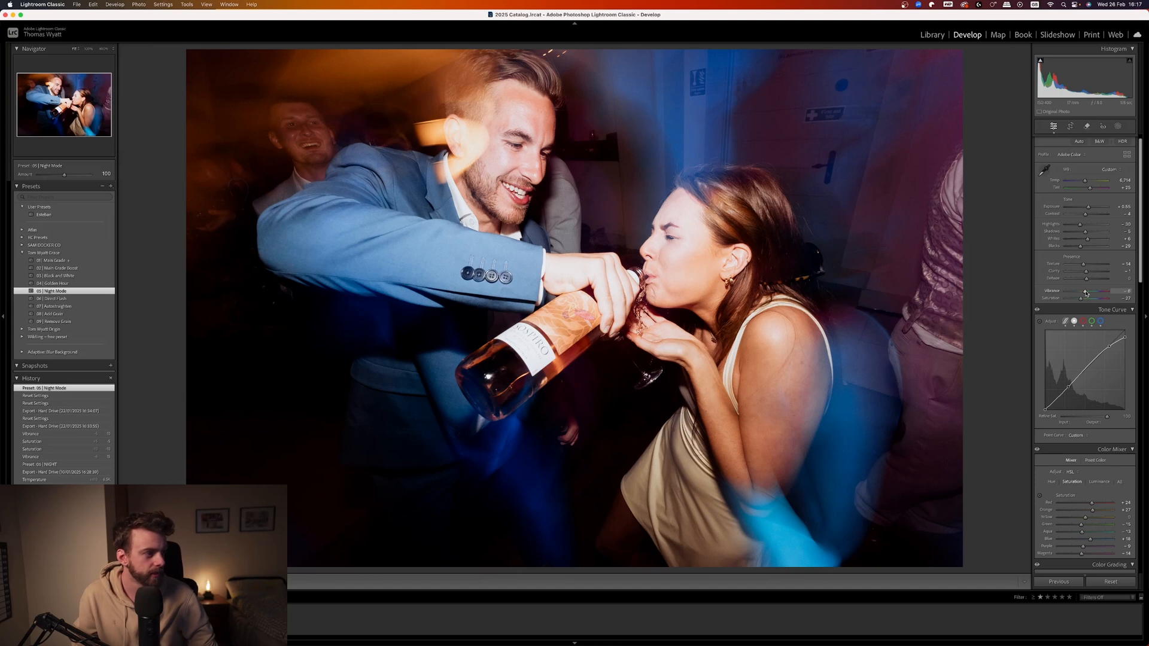
pyautogui.moveTo(1085, 293); pyautogui.dragTo(1086, 293)
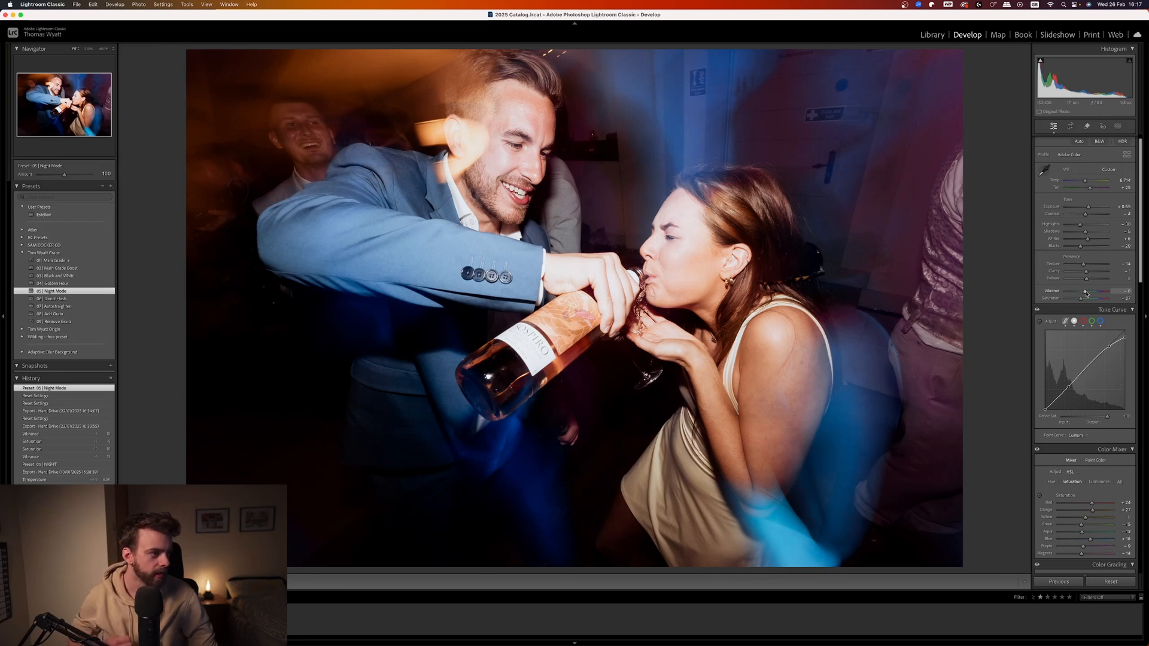
pyautogui.moveTo(1086, 293); pyautogui.dragTo(1087, 293)
pyautogui.doubleClick(1052, 291)
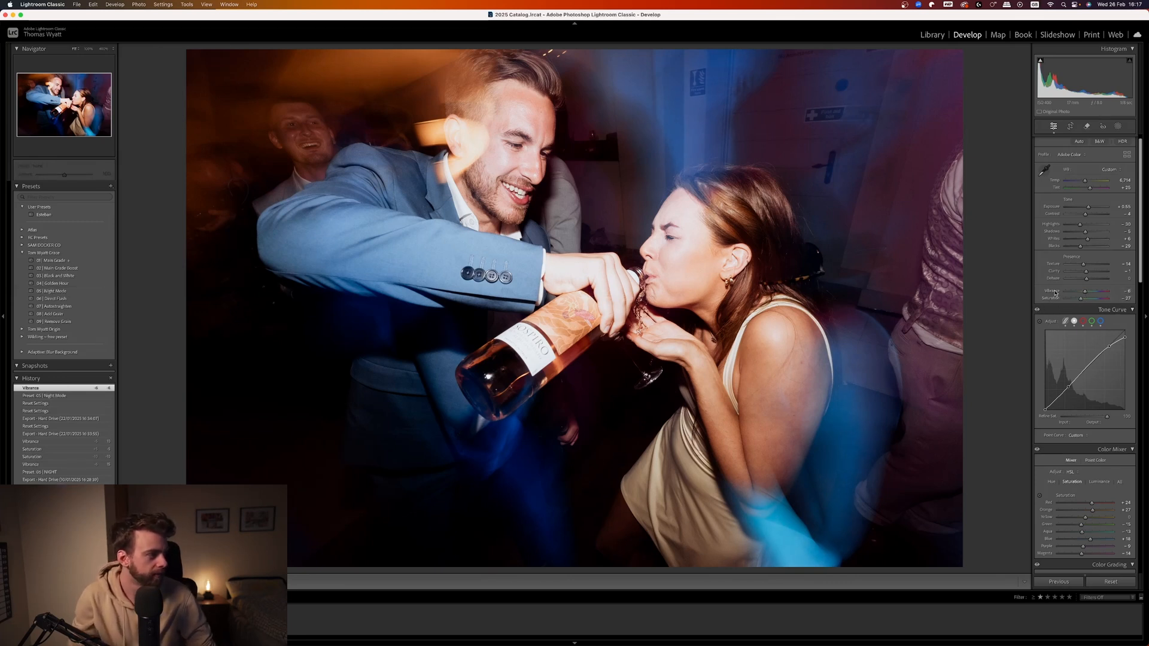